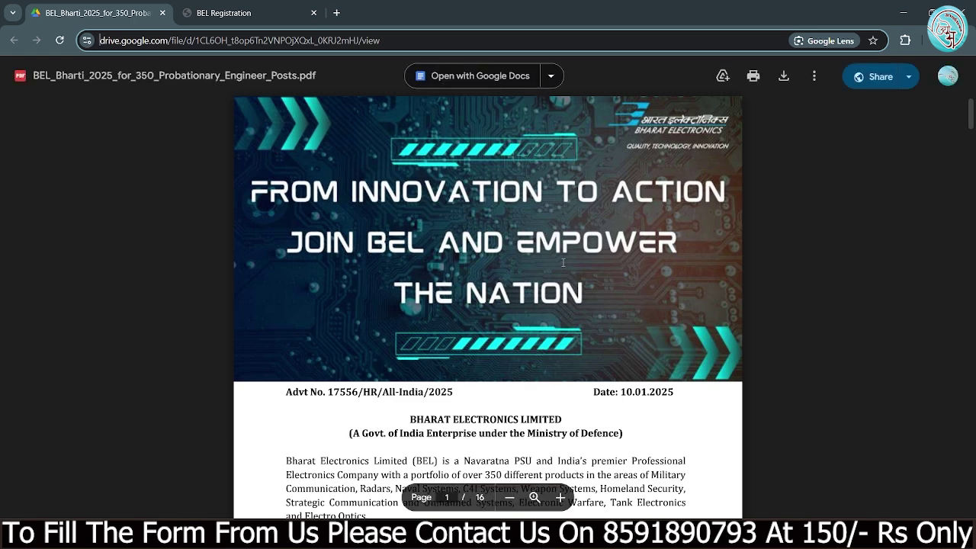
# Step: Scroll page 1 of the BEL advertisement to show the full Pay Scale and emoluments table
pyautogui.scroll(-2, 508, 388)
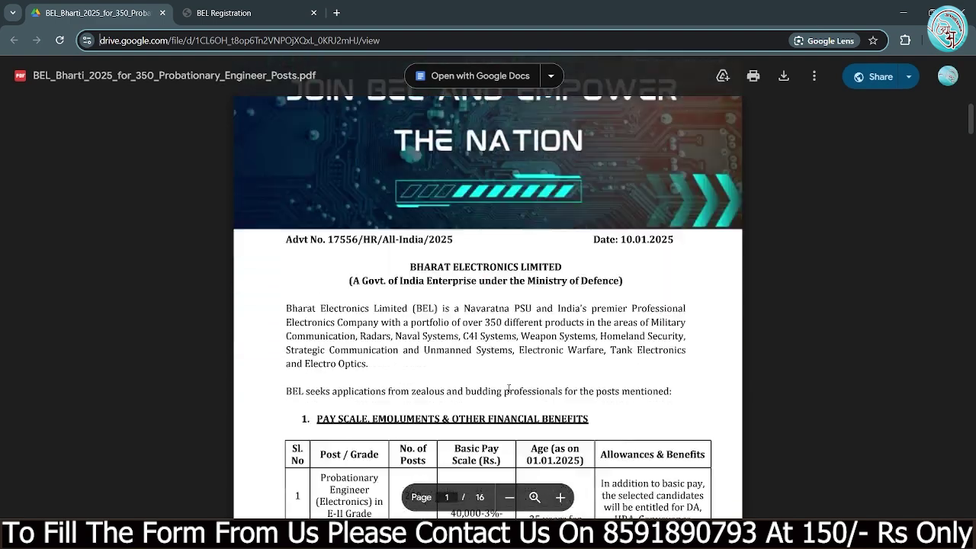
pyautogui.scroll(-2, 508, 388)
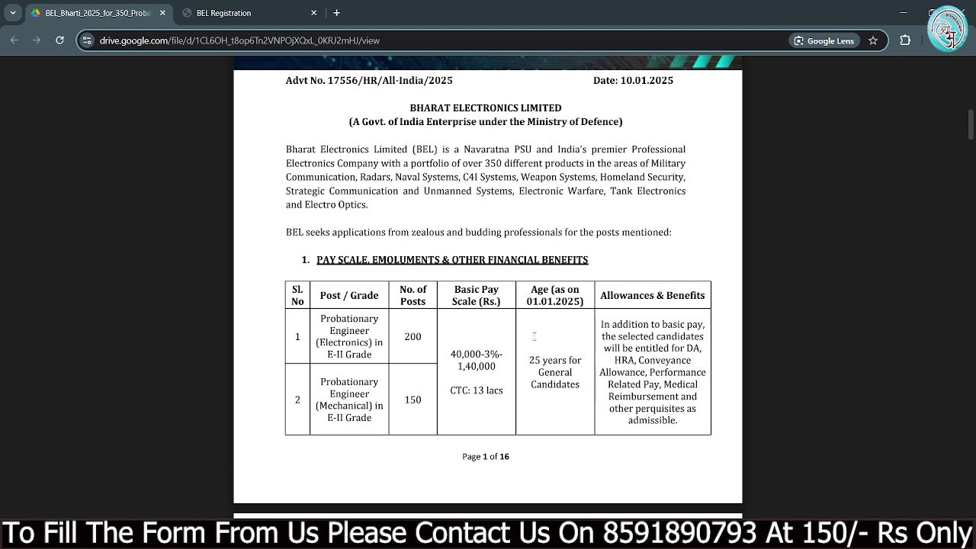
# Step: Scroll past page 2's eligibility and 350-post reservation tables to section 4, Eligible Qualification
pyautogui.scroll(-5, 550, 327)
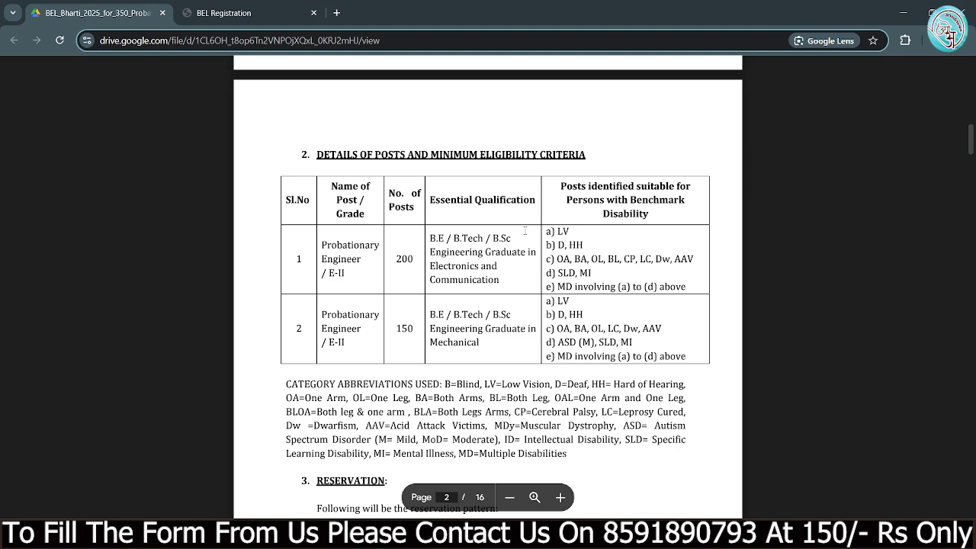
pyautogui.scroll(-4, 645, 309)
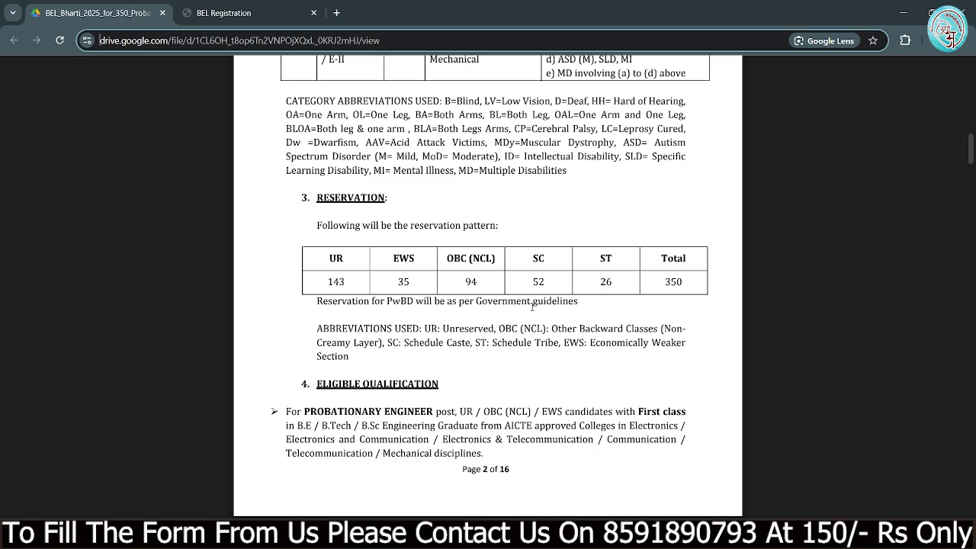
pyautogui.scroll(-4, 532, 306)
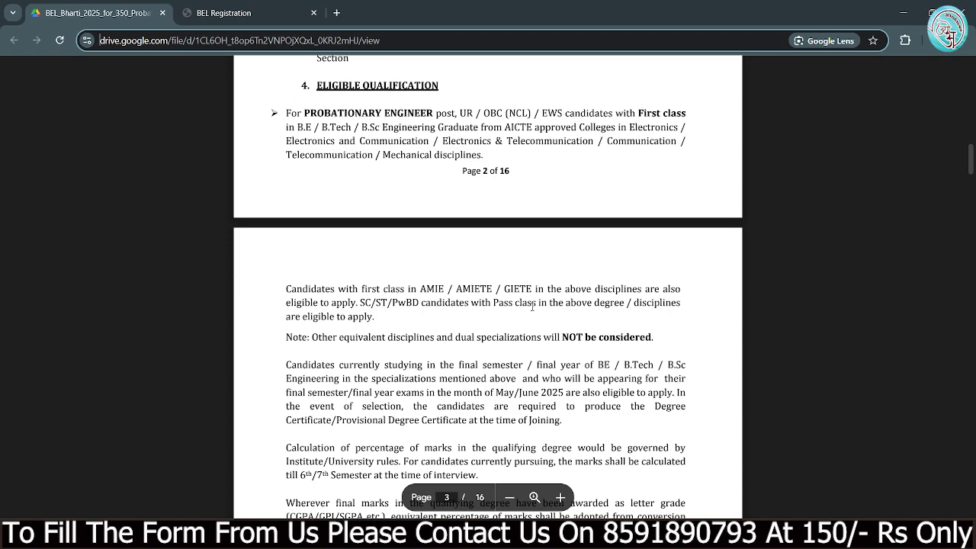
# Step: Scroll past Age Criteria to page 5's posts, posting places, 31.01.2025 deadline and Rs 1180 fee
pyautogui.scroll(-2, 532, 306)
pyautogui.scroll(2, 533, 306)
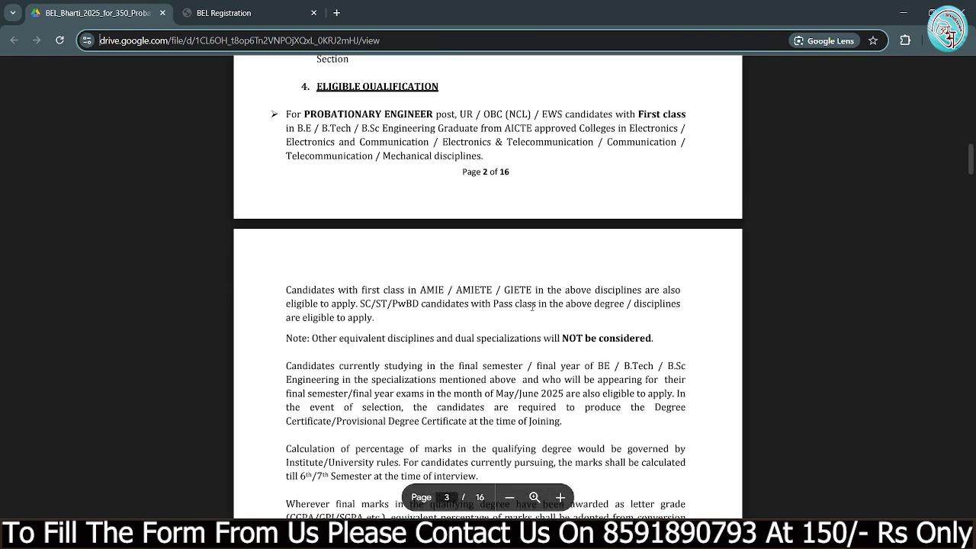
pyautogui.scroll(-1, 532, 307)
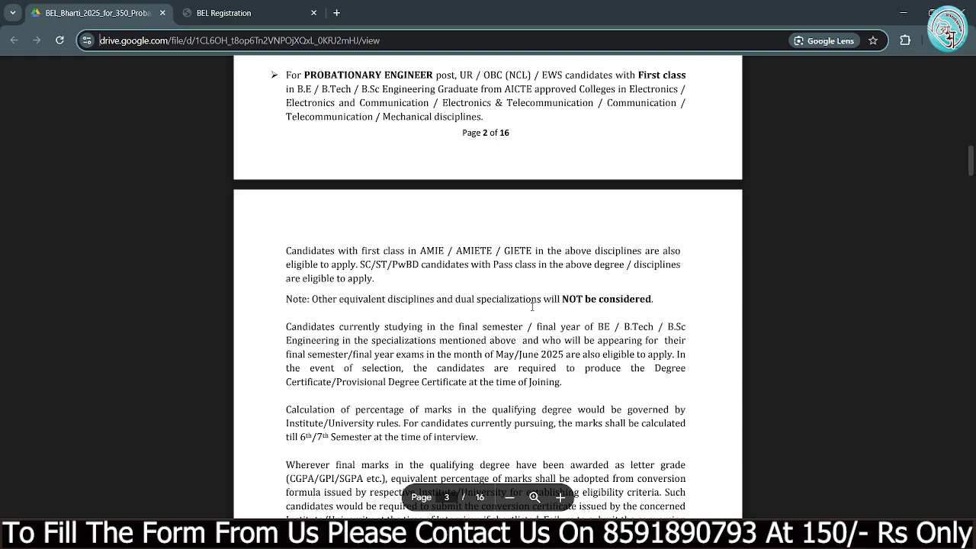
pyautogui.scroll(-5, 532, 305)
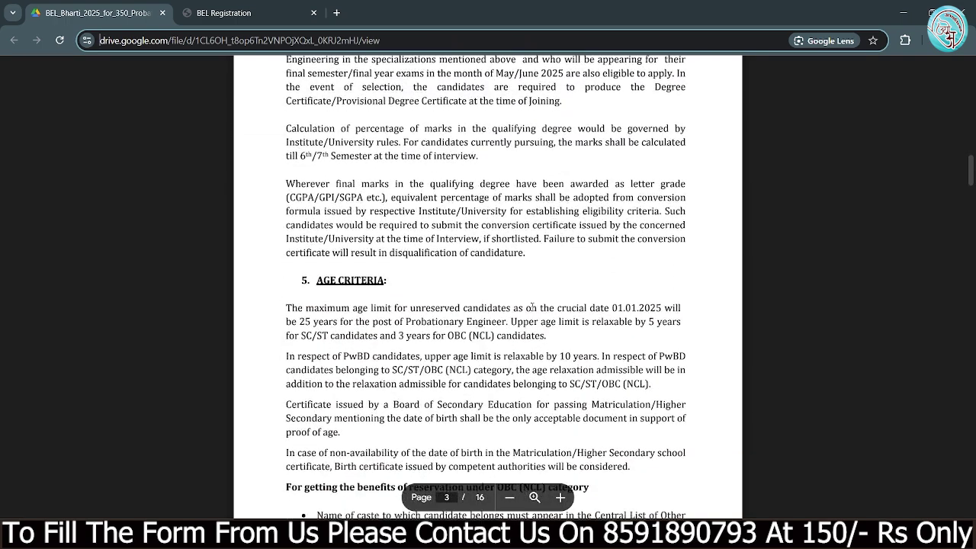
pyautogui.scroll(-1, 532, 306)
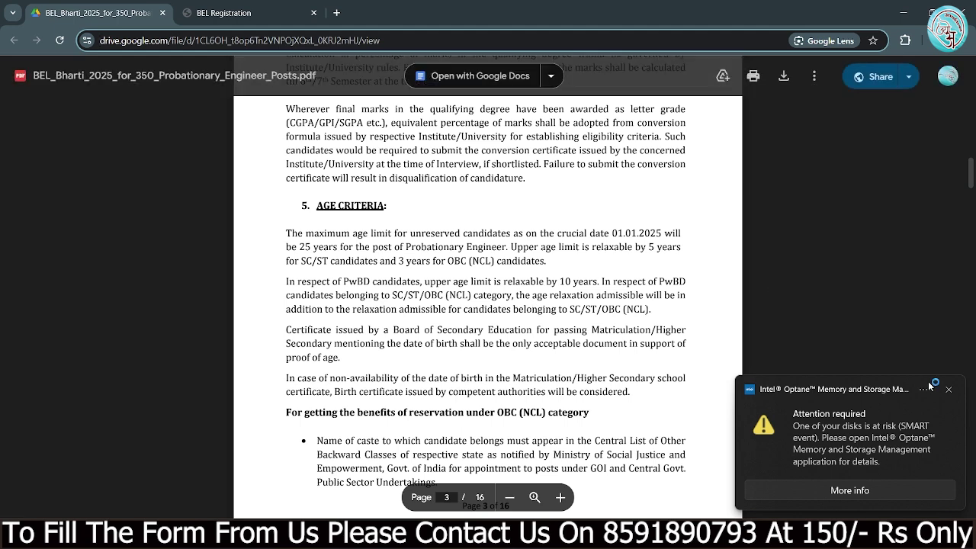
pyautogui.scroll(-10, 737, 383)
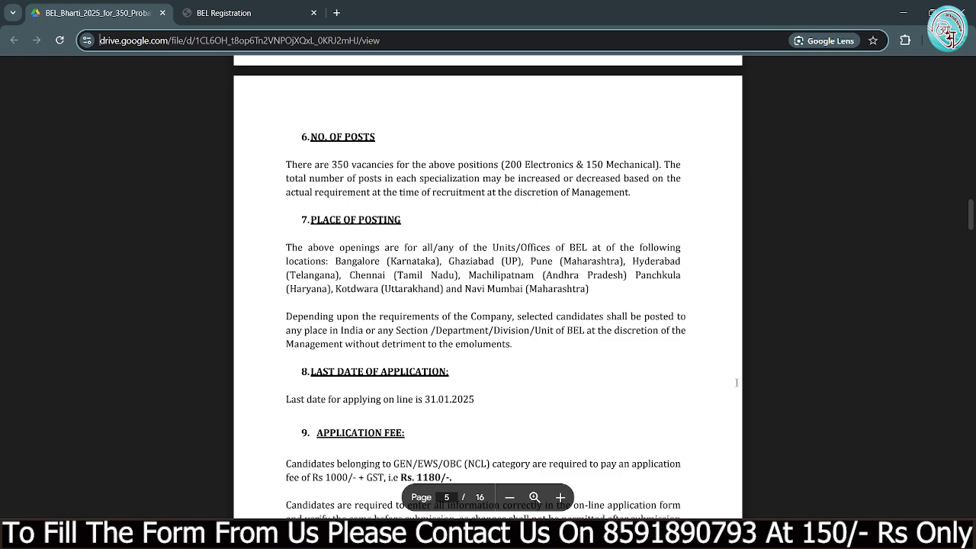
# Step: Scroll to section 10, Method of Selection, showing the 85-mark test and 15-mark interview
pyautogui.scroll(-2, 737, 383)
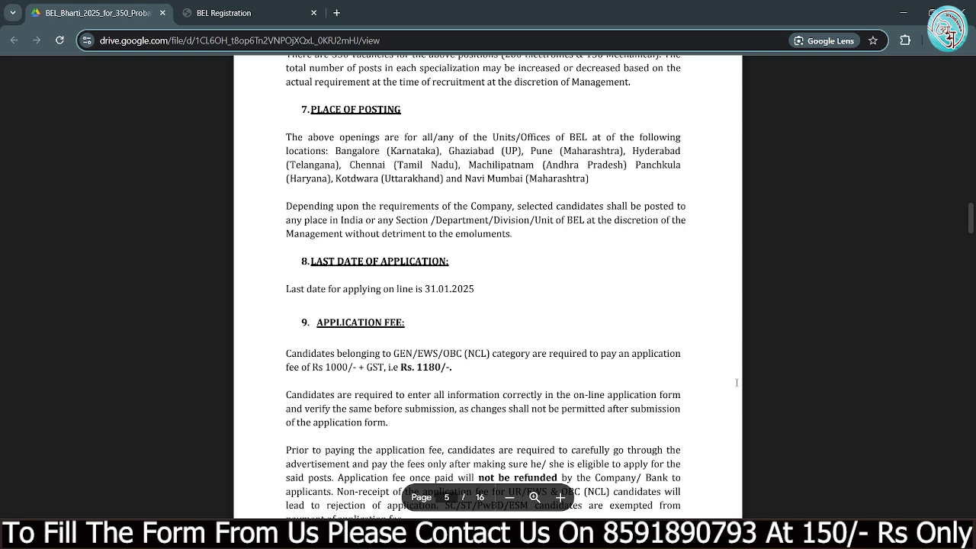
pyautogui.scroll(-3, 737, 383)
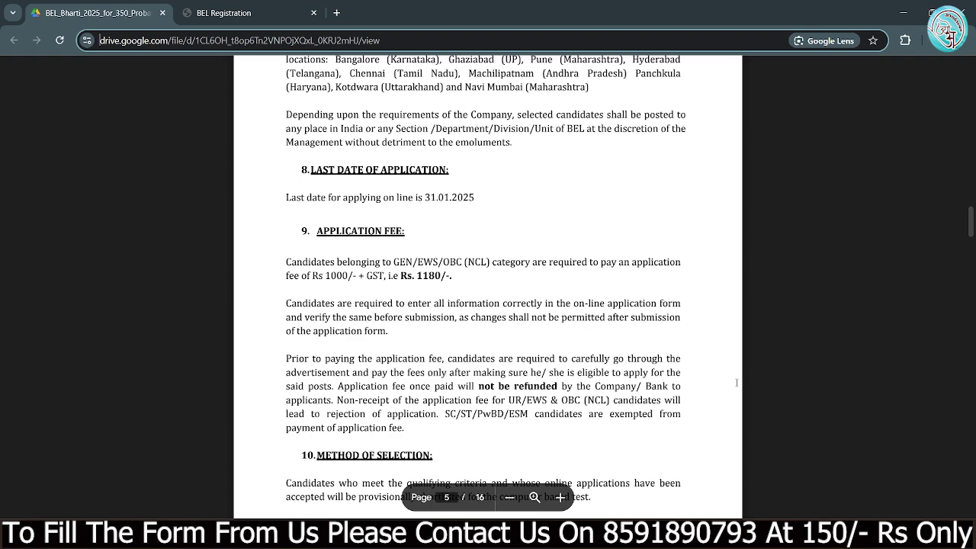
pyautogui.scroll(-4, 736, 383)
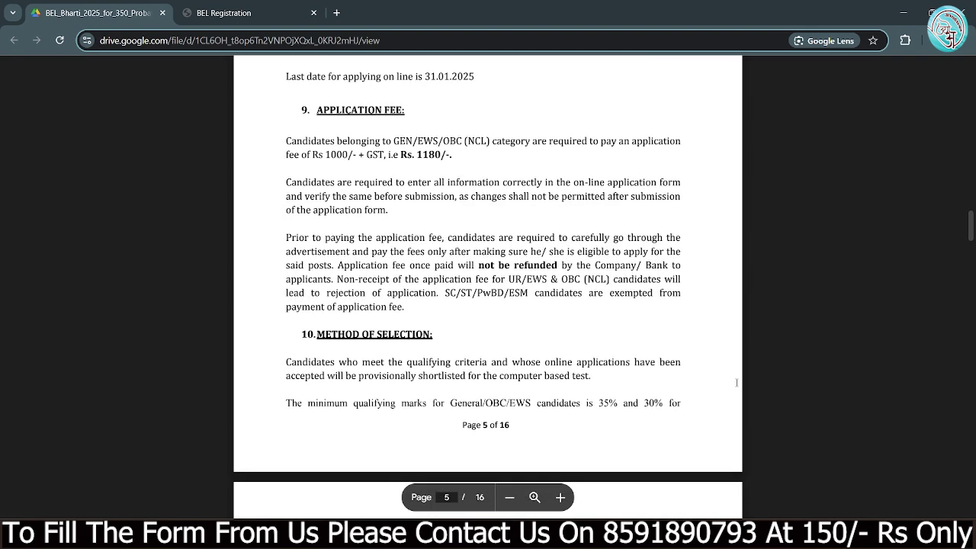
pyautogui.scroll(-8, 736, 383)
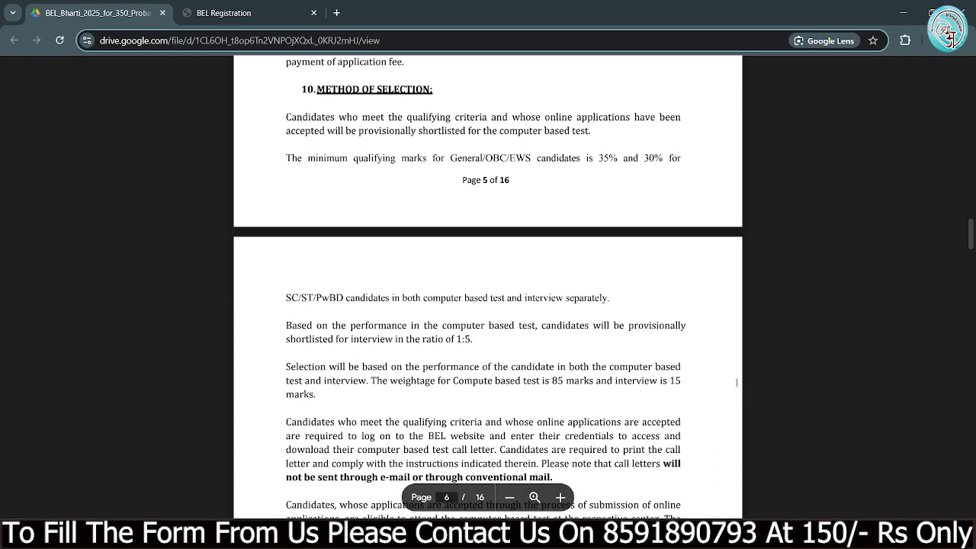
# Step: Highlight the selection sentence and 1:5 shortlisting ratio, then scroll to section 11, Computer Based Test
pyautogui.scroll(-1, 736, 382)
pyautogui.moveTo(370, 363); pyautogui.dragTo(723, 350)
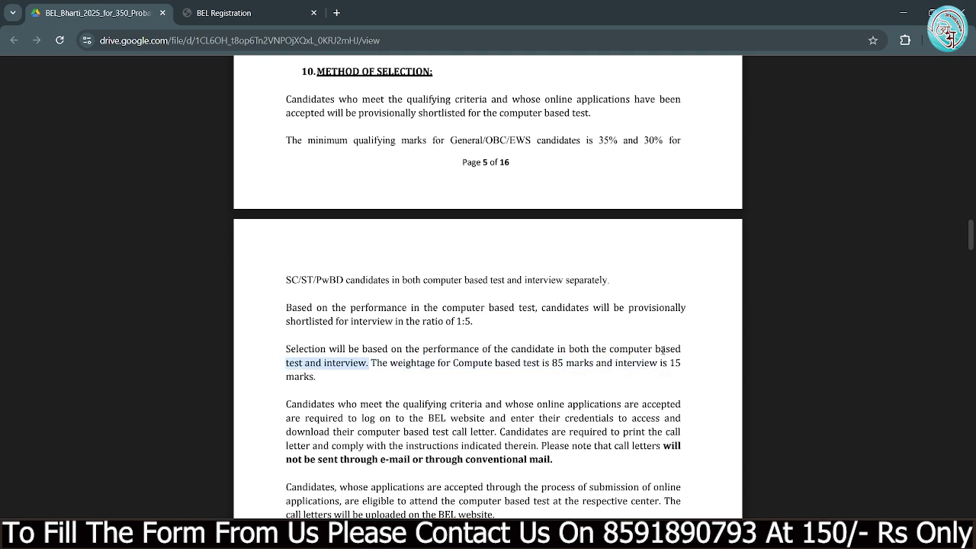
pyautogui.click(625, 344)
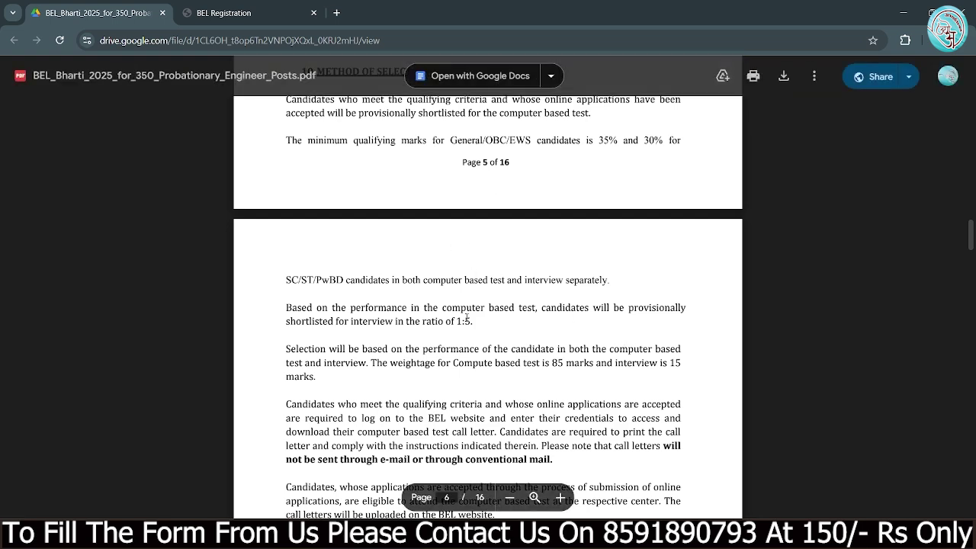
pyautogui.moveTo(456, 321); pyautogui.dragTo(489, 322)
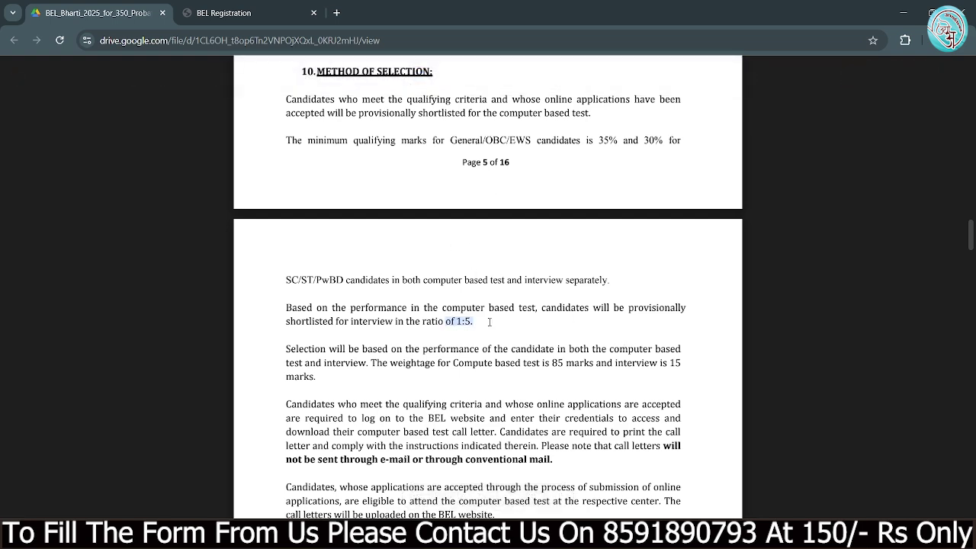
pyautogui.click(490, 322)
pyautogui.scroll(-5, 490, 322)
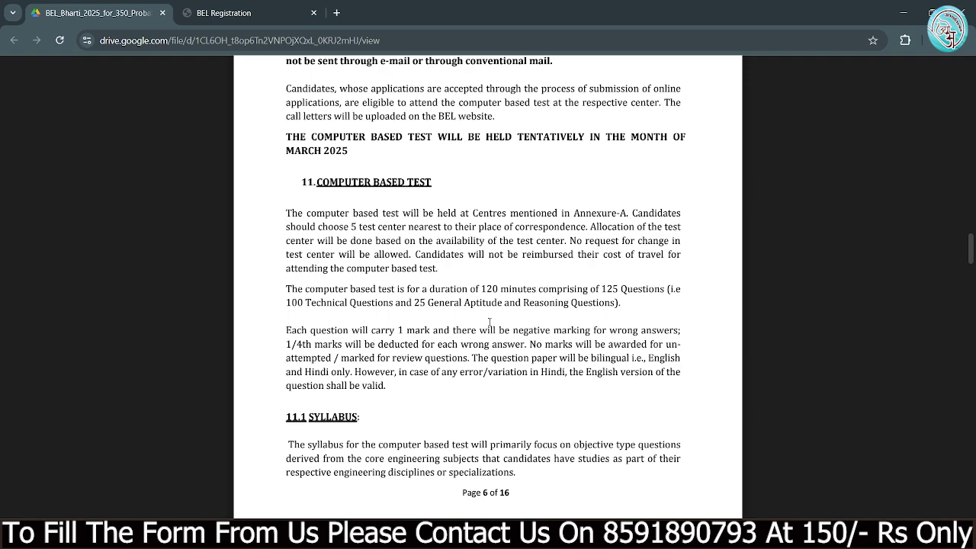
# Step: Finish skimming the advertisement and move to the BEL Registration online-application instructions page
pyautogui.scroll(-5, 490, 322)
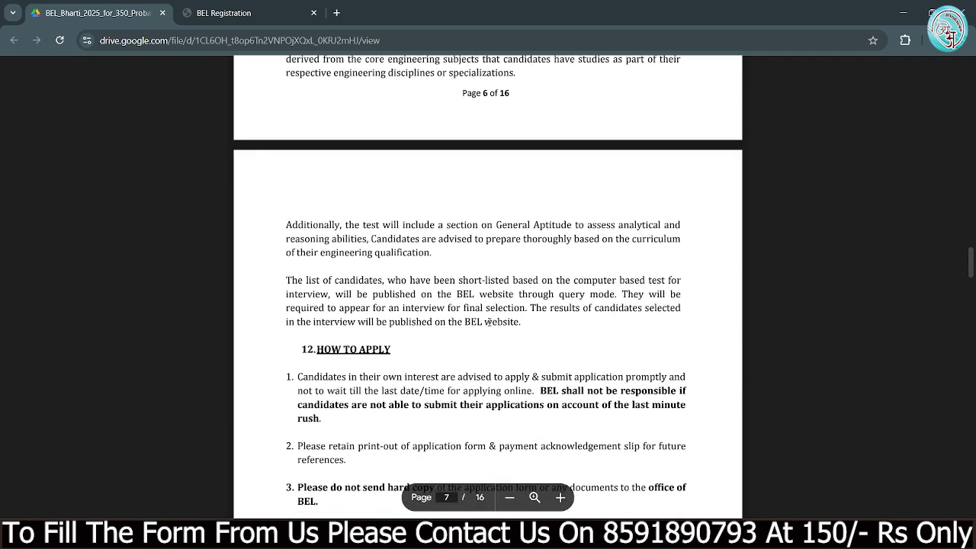
pyautogui.scroll(-3, 488, 322)
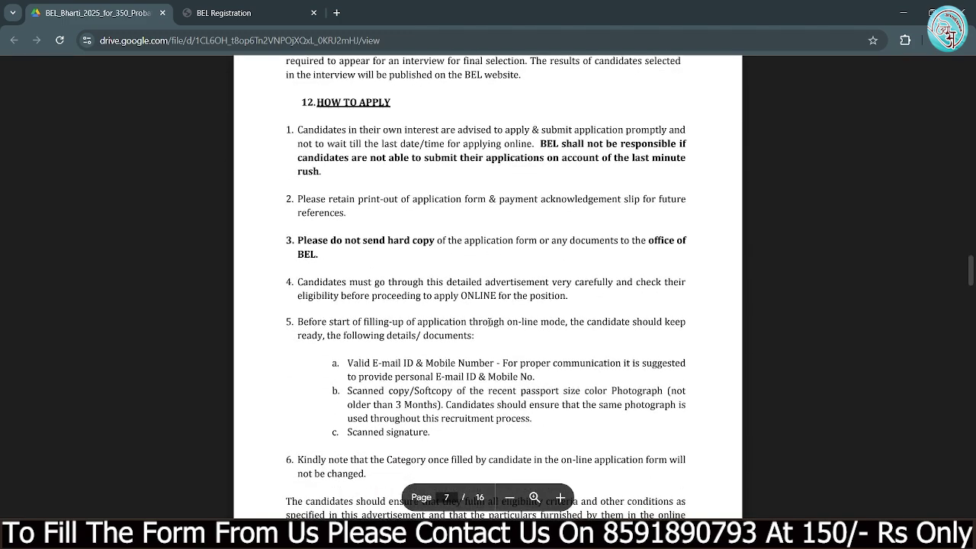
pyautogui.scroll(4, 490, 322)
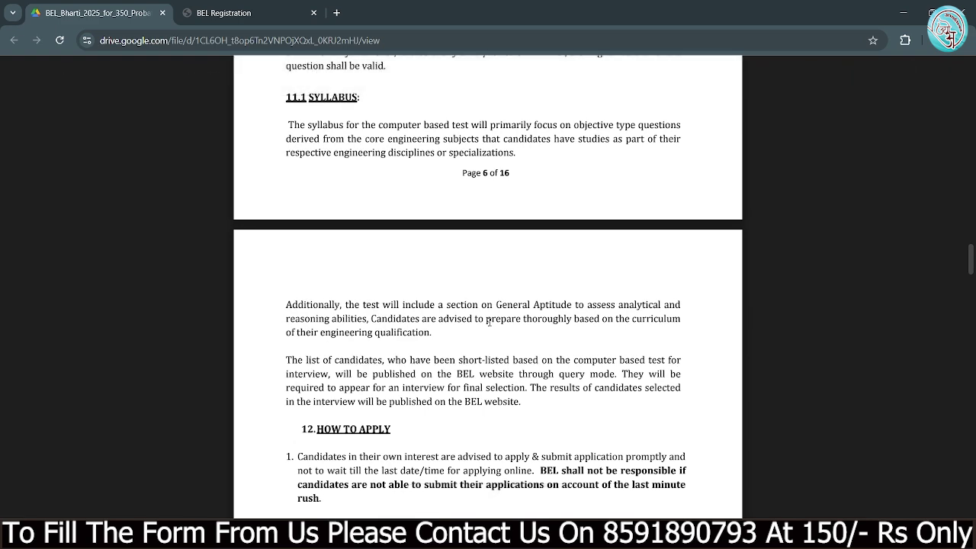
pyautogui.scroll(-6, 488, 322)
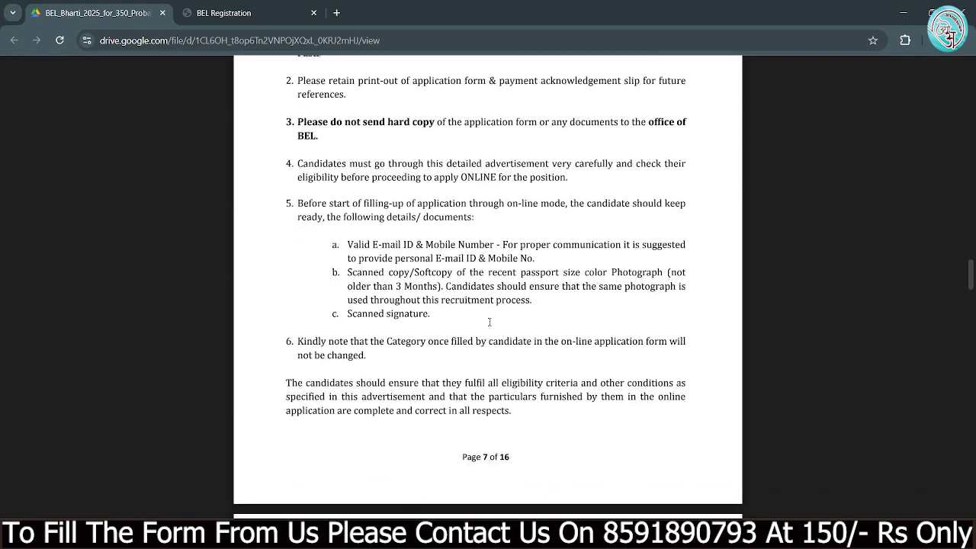
pyautogui.scroll(-1, 489, 322)
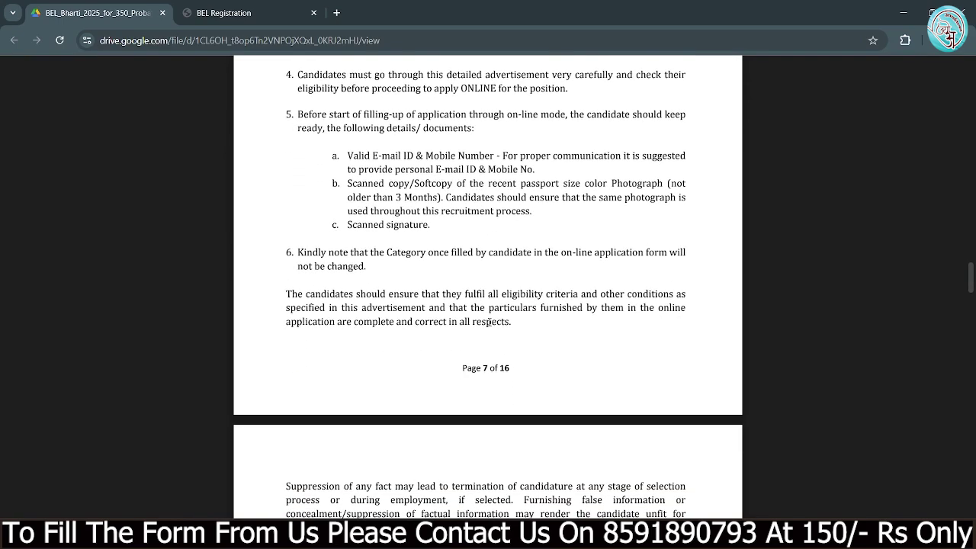
pyautogui.scroll(-4, 489, 322)
pyautogui.hotkey('ctrl', 'Tab')
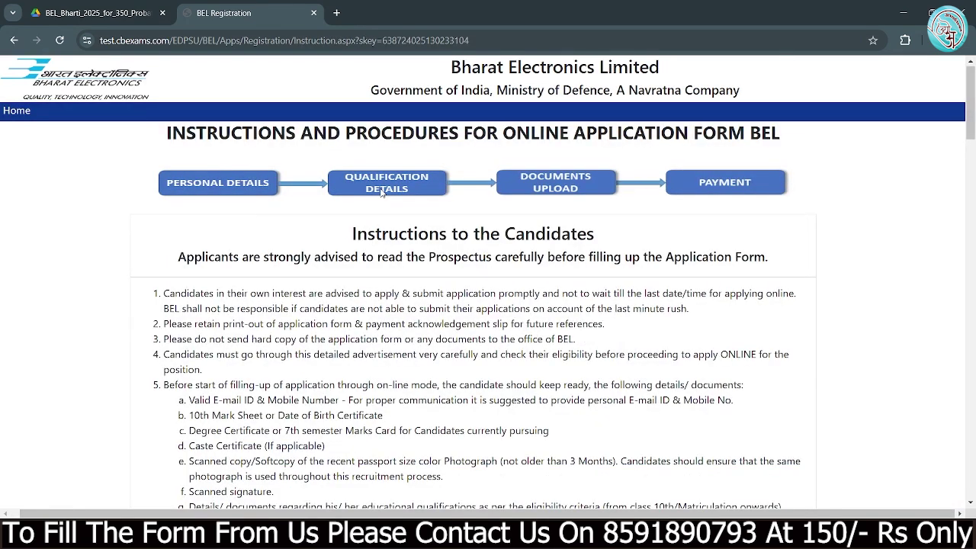
# Step: Tick the advertisement-read confirmation and proceed to the online application form
pyautogui.click(382, 190)
pyautogui.scroll(-15, 382, 192)
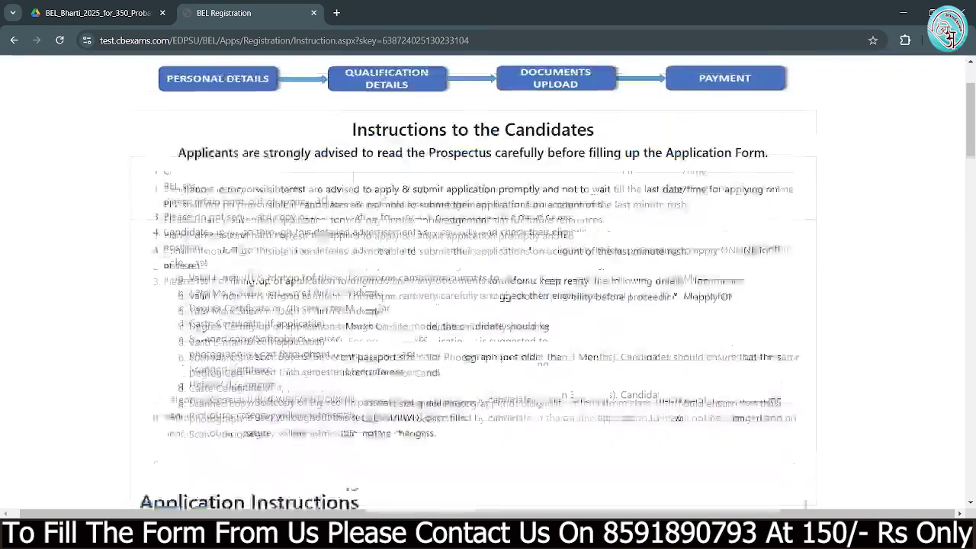
pyautogui.scroll(-10, 381, 187)
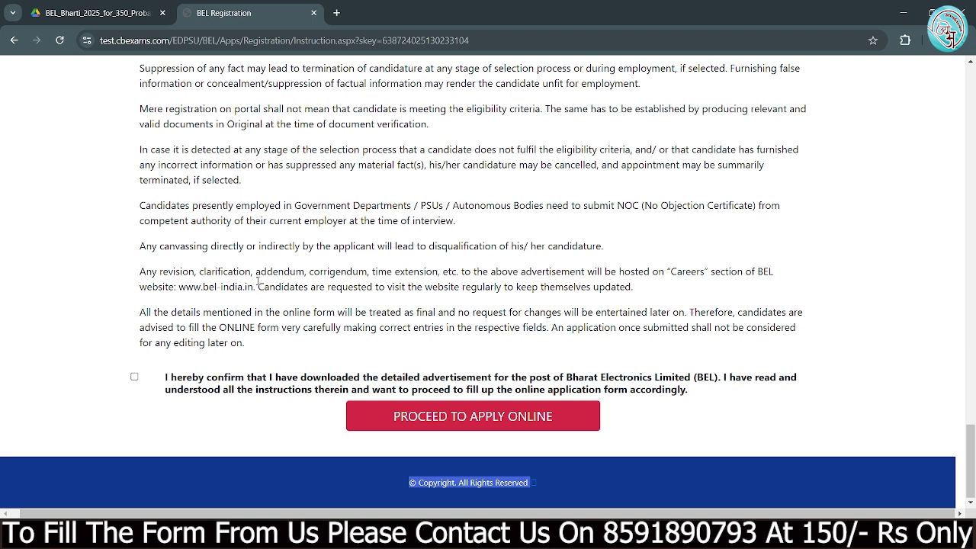
pyautogui.click(135, 377)
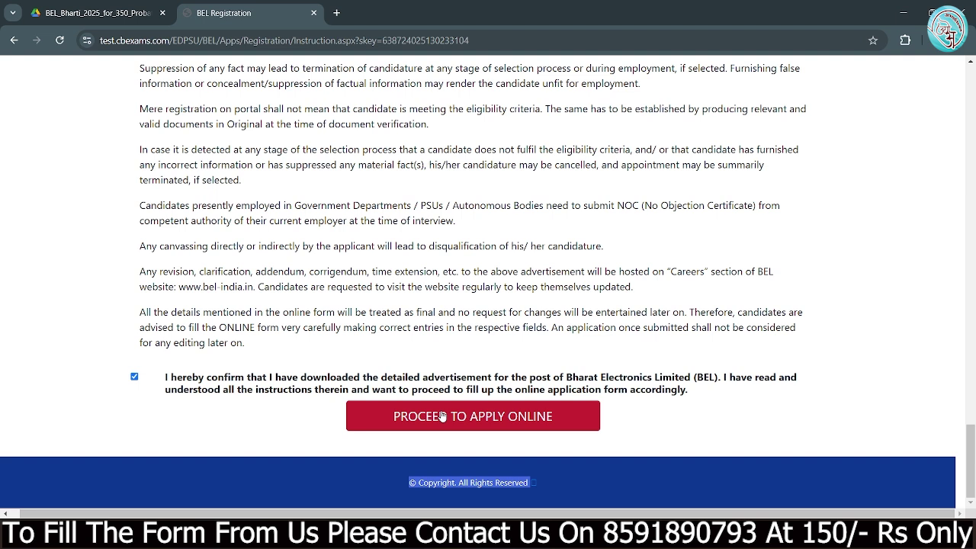
pyautogui.click(443, 415)
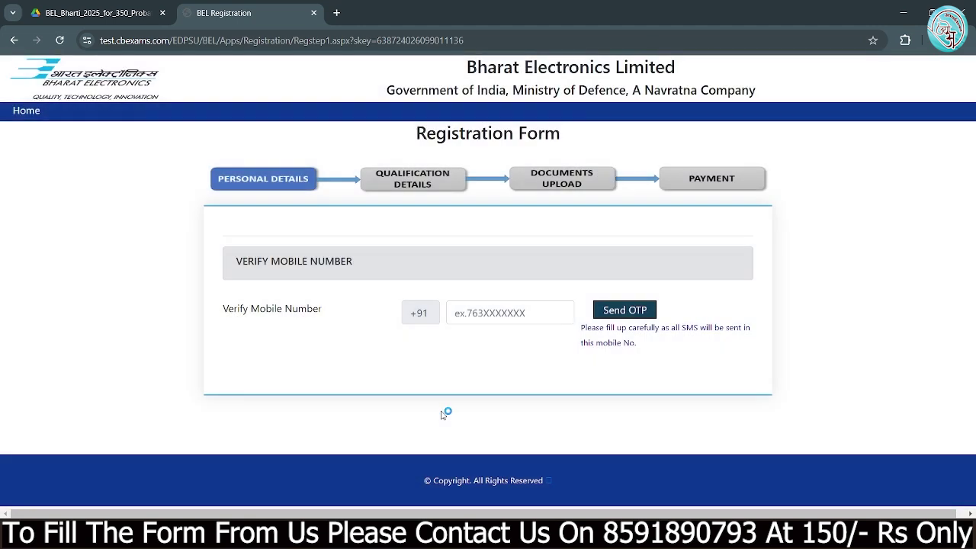
# Step: Enter the candidate's mobile number, request an OTP, and type in the received one-time code
pyautogui.click(499, 312)
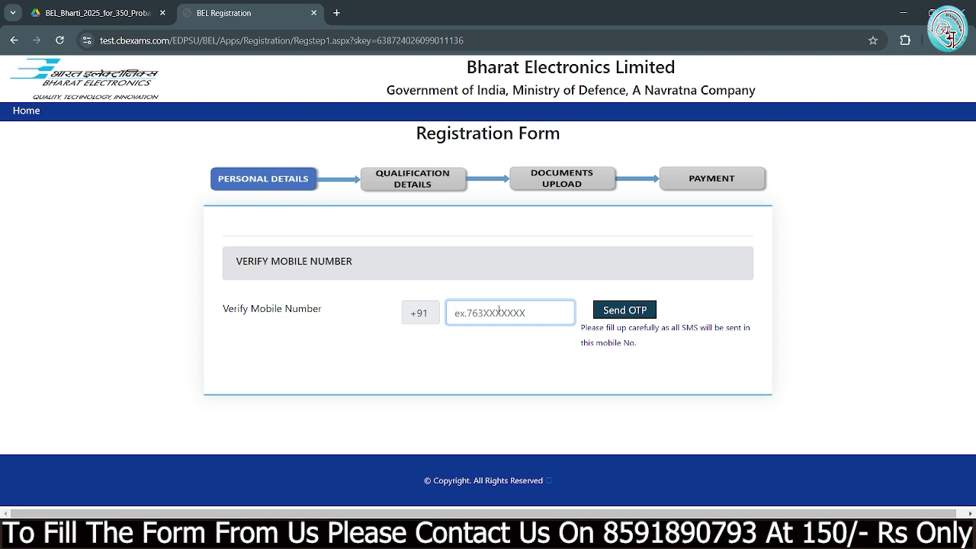
pyautogui.click(617, 310)
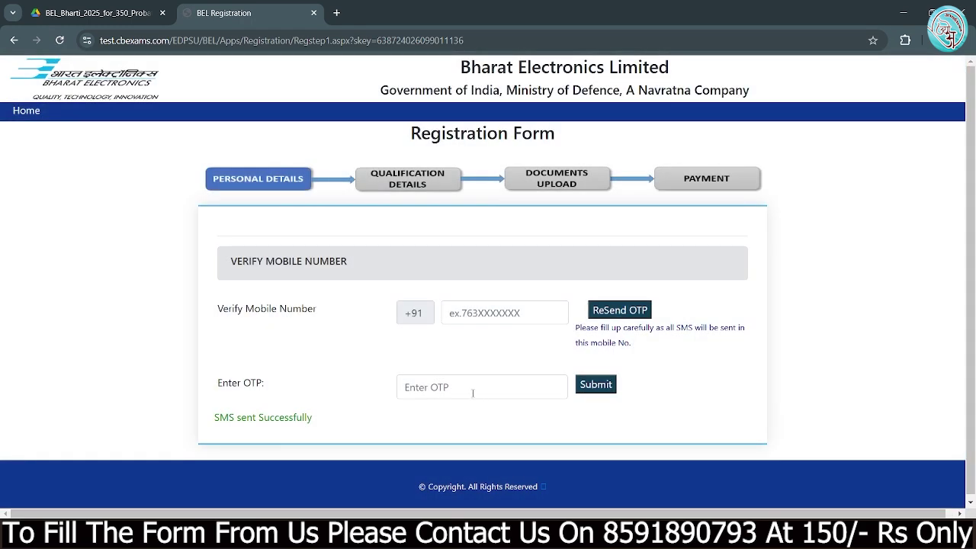
pyautogui.click(472, 393)
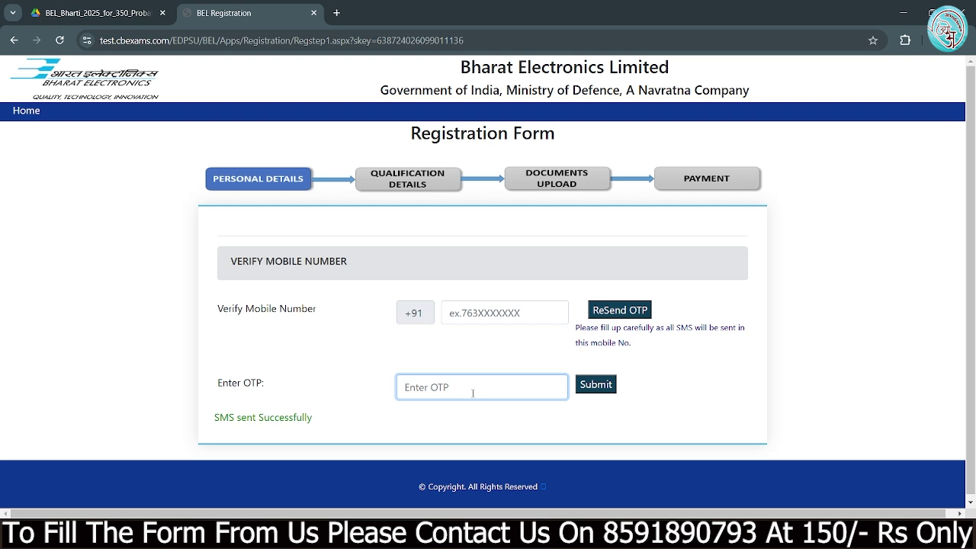
# Step: Submit the OTP to verify the mobile number and open the Personal Details form
pyautogui.click(594, 386)
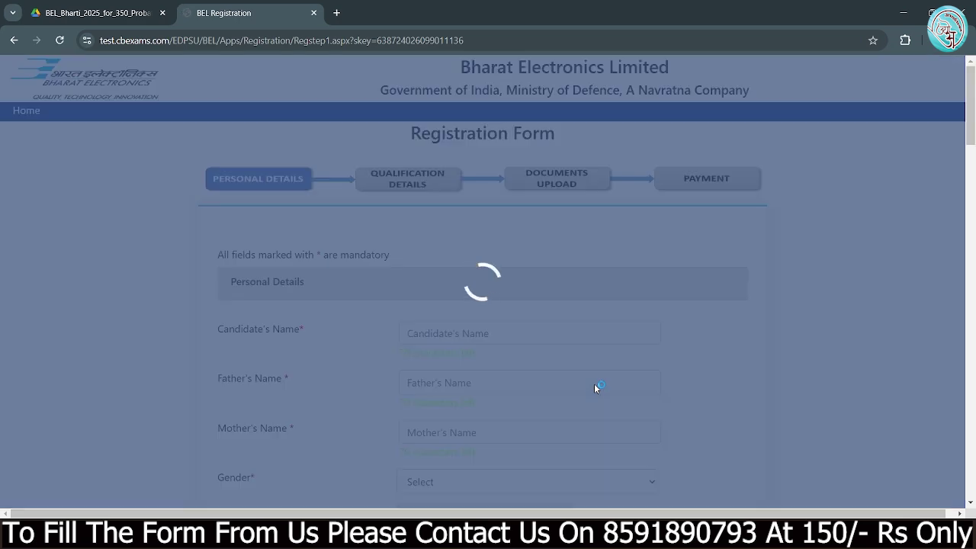
pyautogui.scroll(-1, 595, 384)
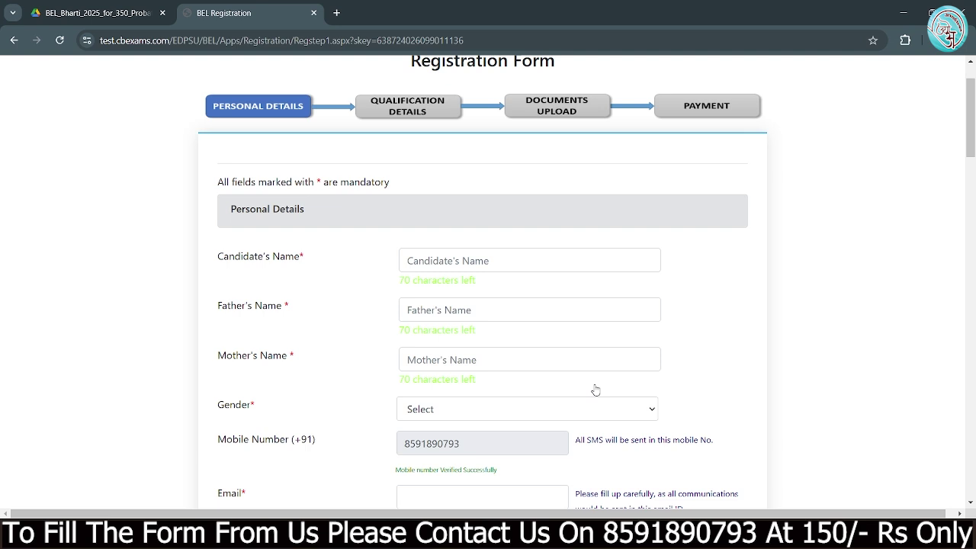
pyautogui.scroll(-1, 596, 390)
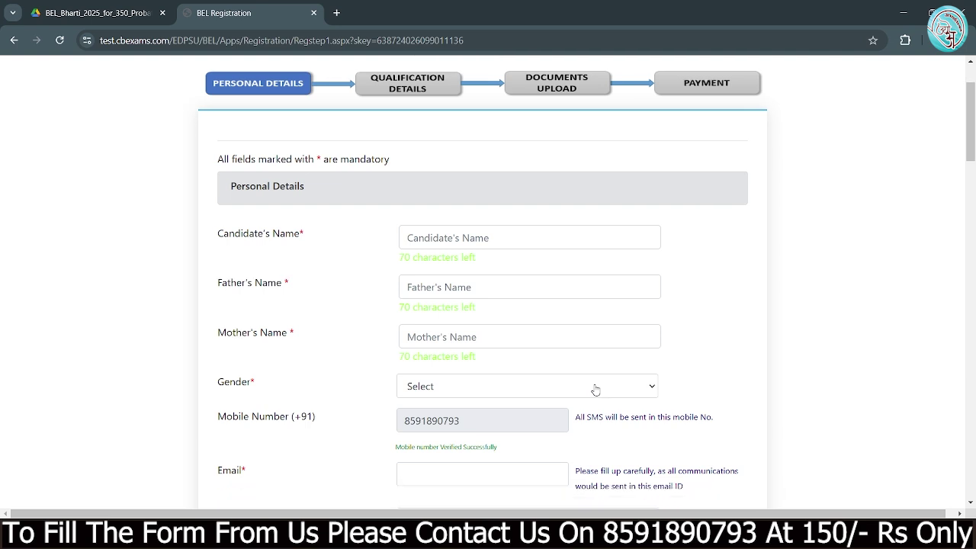
pyautogui.scroll(-1, 595, 390)
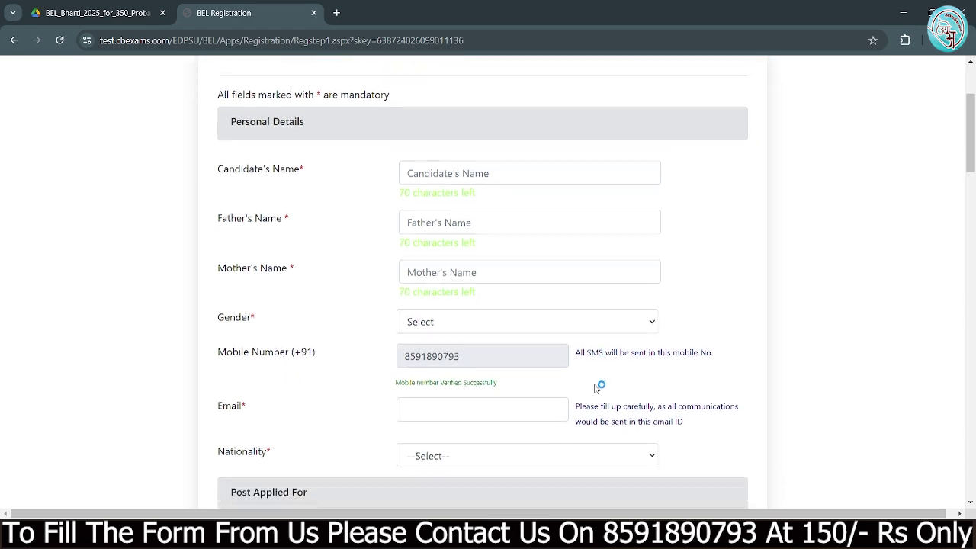
pyautogui.scroll(-3, 596, 389)
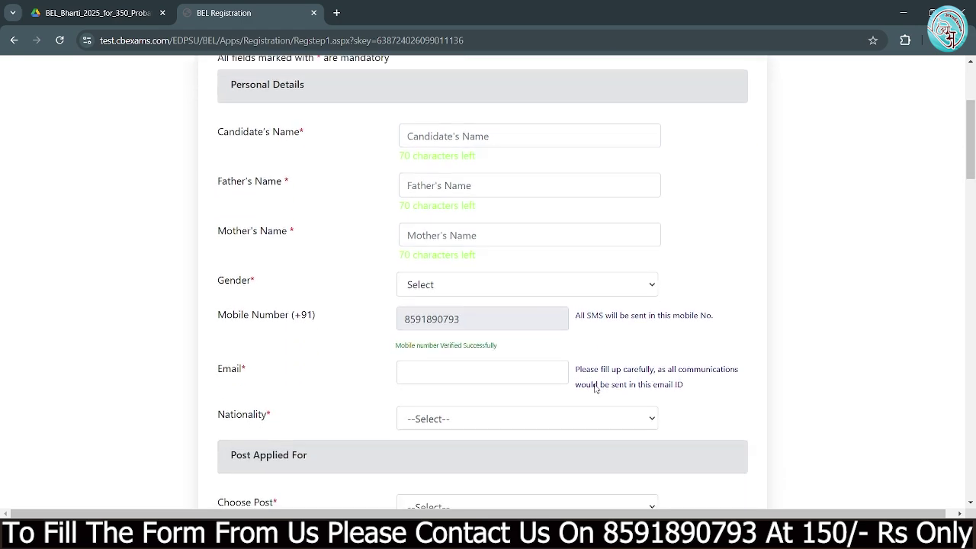
pyautogui.scroll(-2, 596, 388)
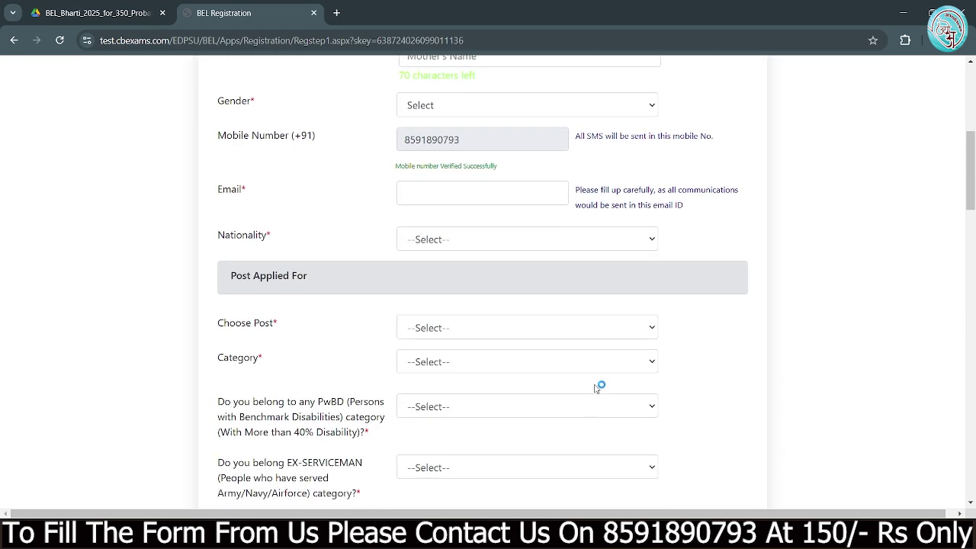
pyautogui.scroll(-4, 596, 388)
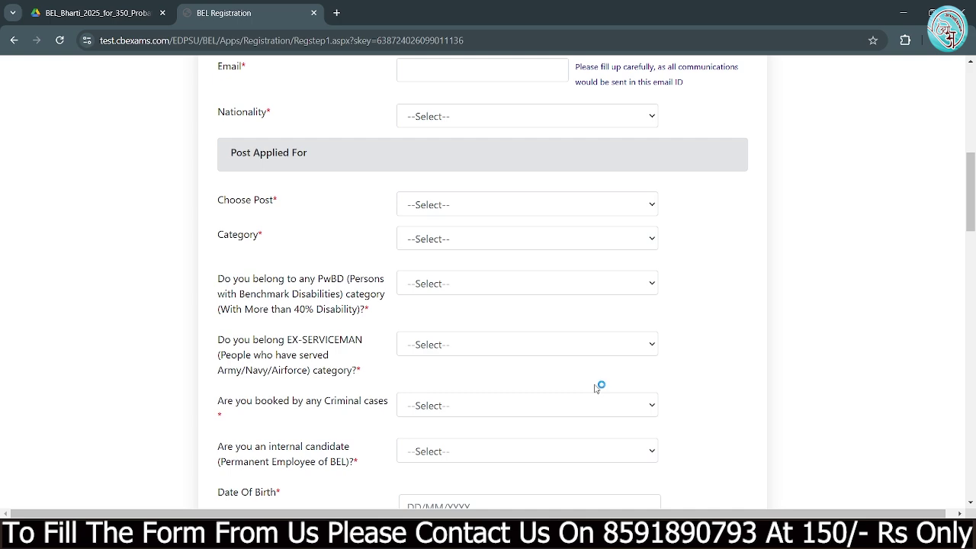
# Step: Scroll through the blank Personal Details form to review its name and gender fields
pyautogui.scroll(-2, 597, 388)
pyautogui.scroll(-6, 595, 389)
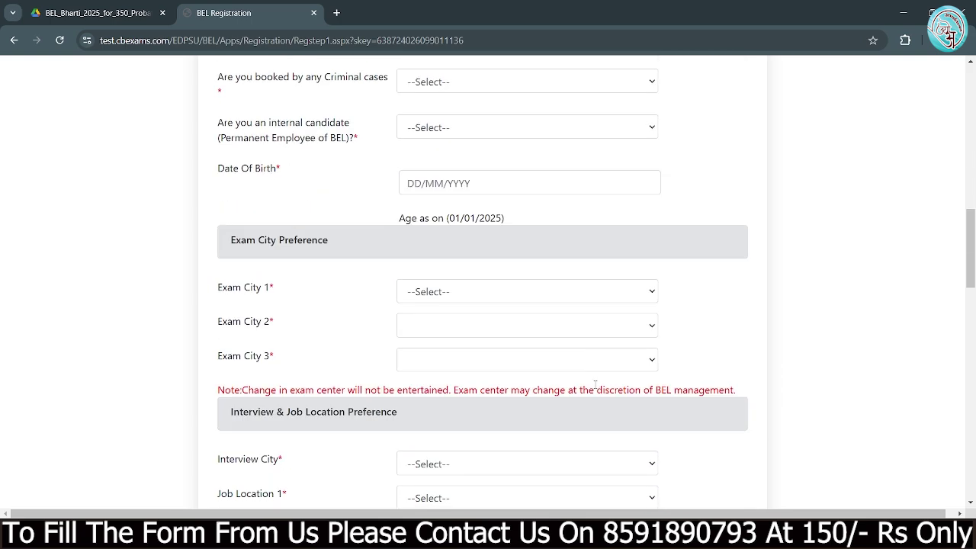
pyautogui.scroll(-2, 594, 385)
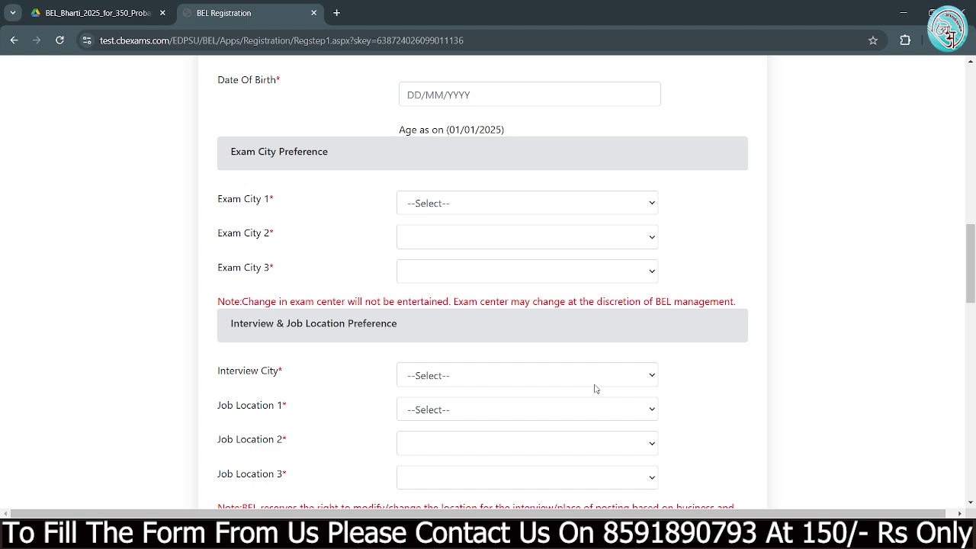
pyautogui.scroll(-2, 596, 388)
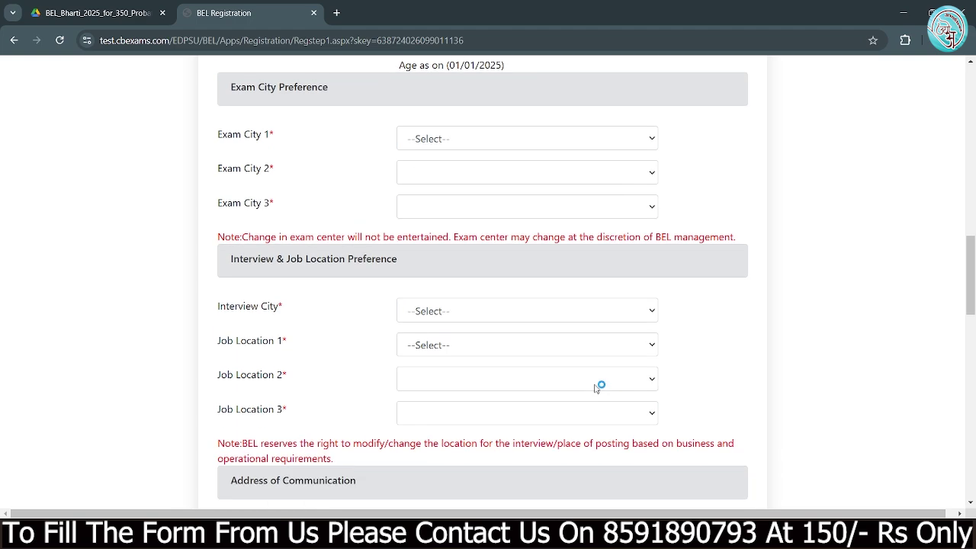
pyautogui.scroll(-4, 595, 389)
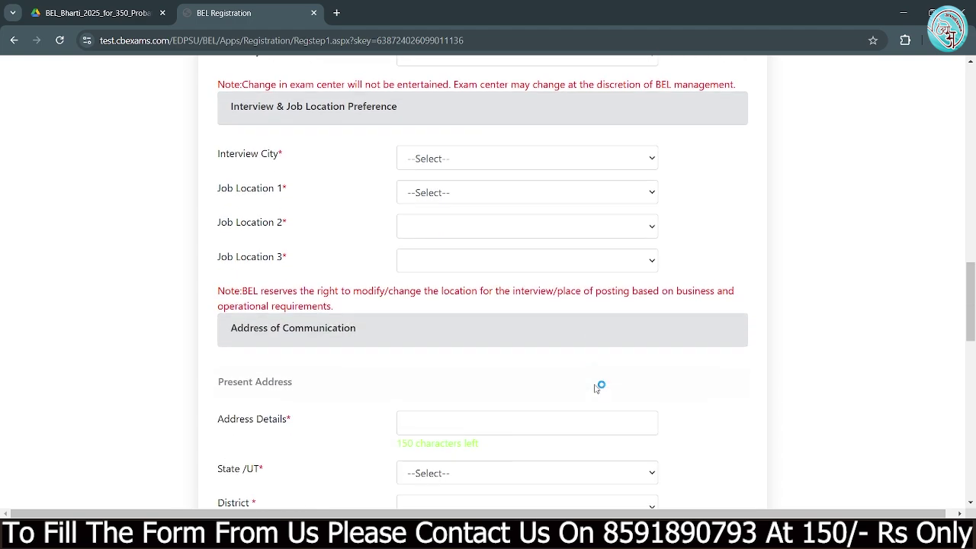
pyautogui.scroll(3, 595, 388)
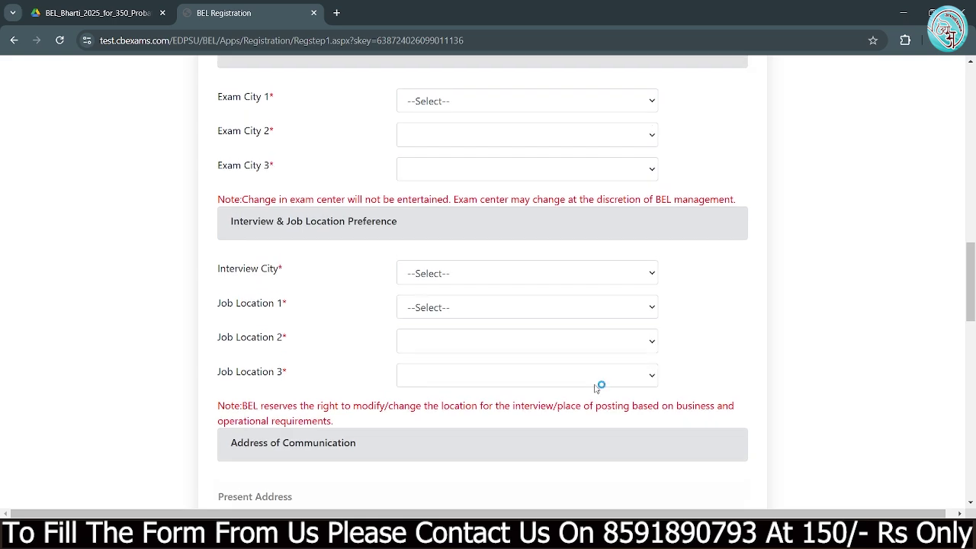
pyautogui.scroll(-15, 597, 388)
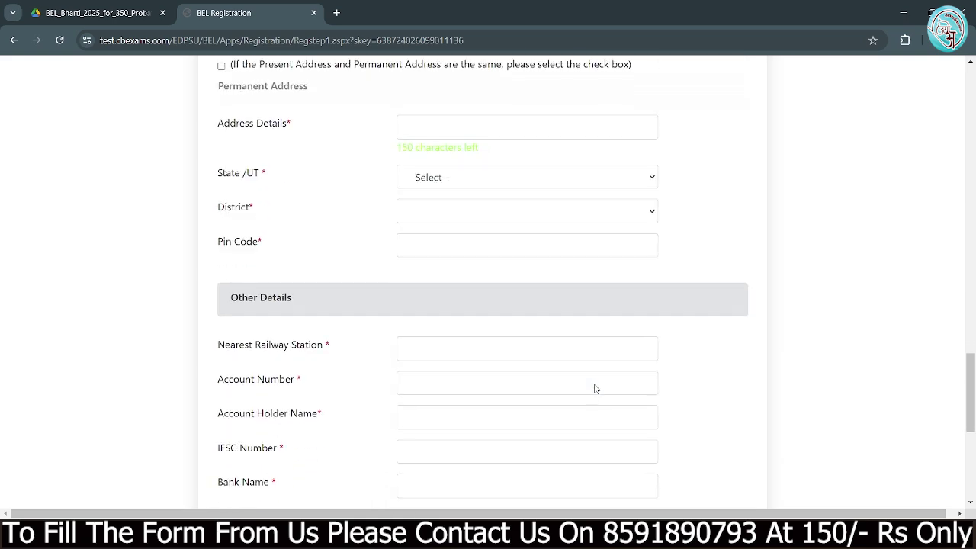
pyautogui.scroll(-4, 596, 388)
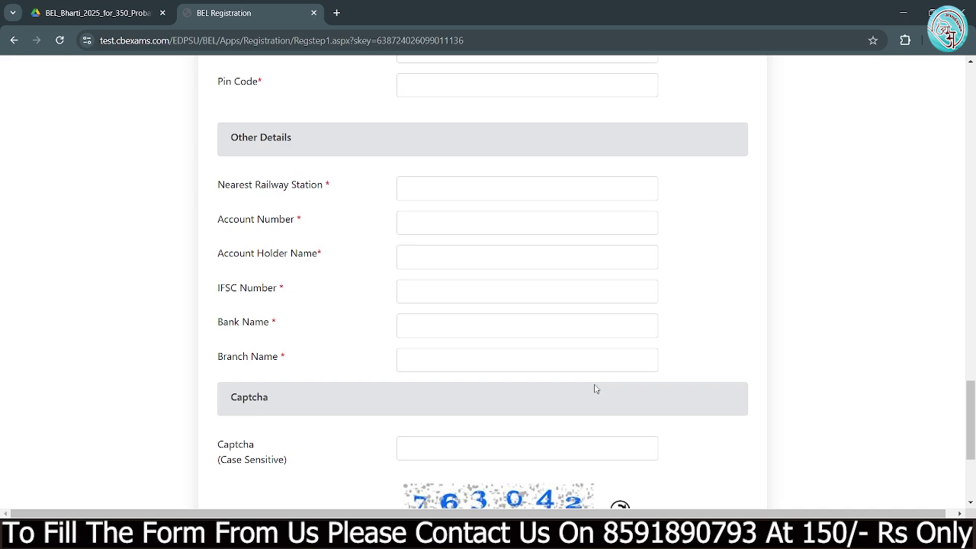
pyautogui.scroll(-3, 596, 388)
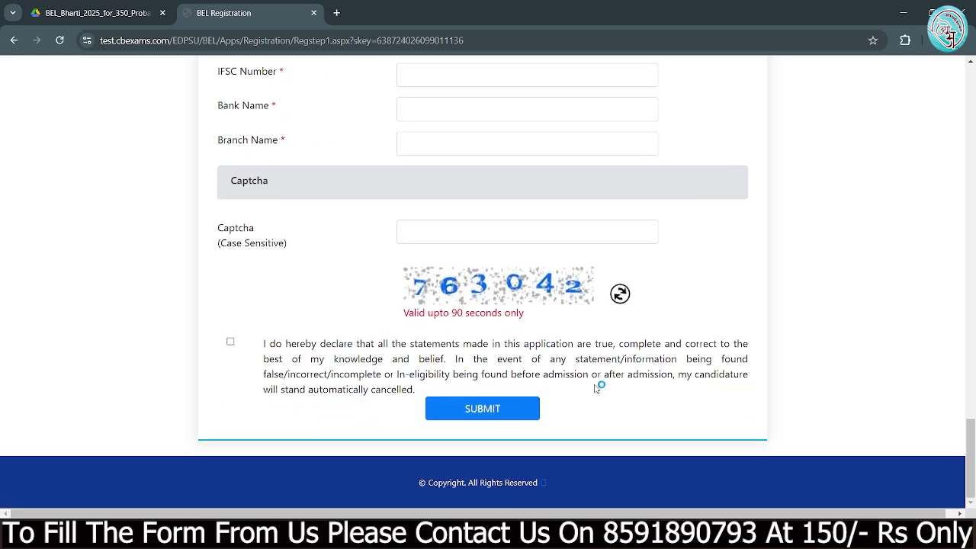
pyautogui.scroll(20, 597, 388)
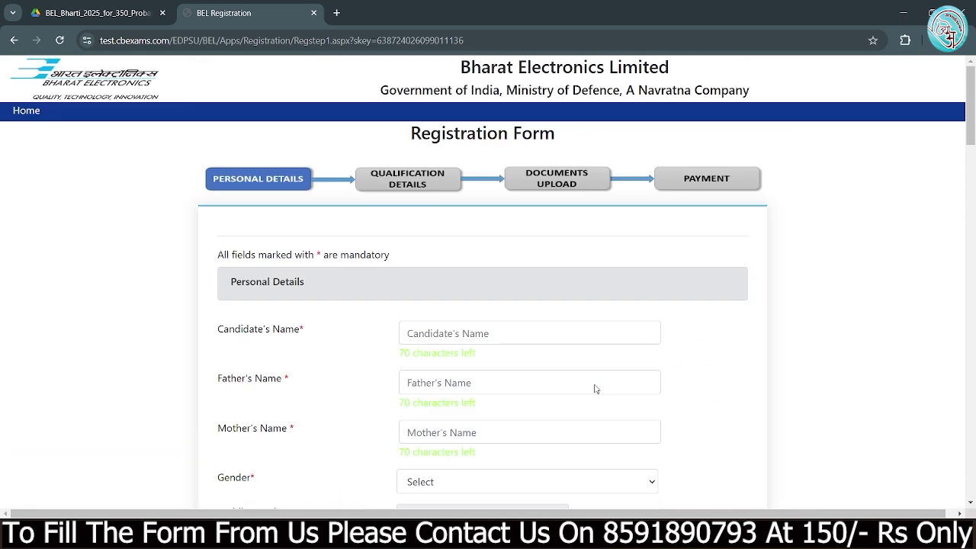
# Step: Select the candidate's name field and review the top of the filled form
pyautogui.scroll(-3, 595, 384)
pyautogui.click(515, 212)
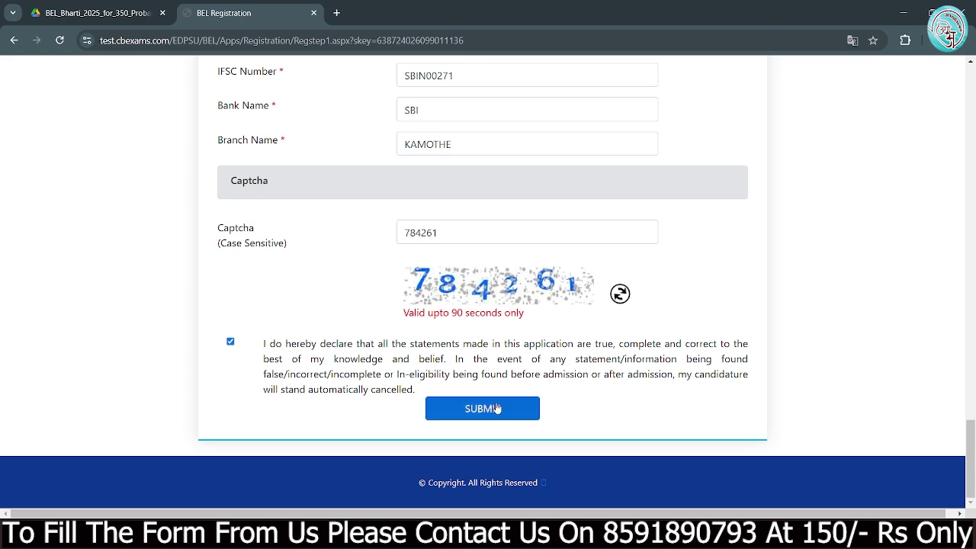
pyautogui.scroll(10, 530, 272)
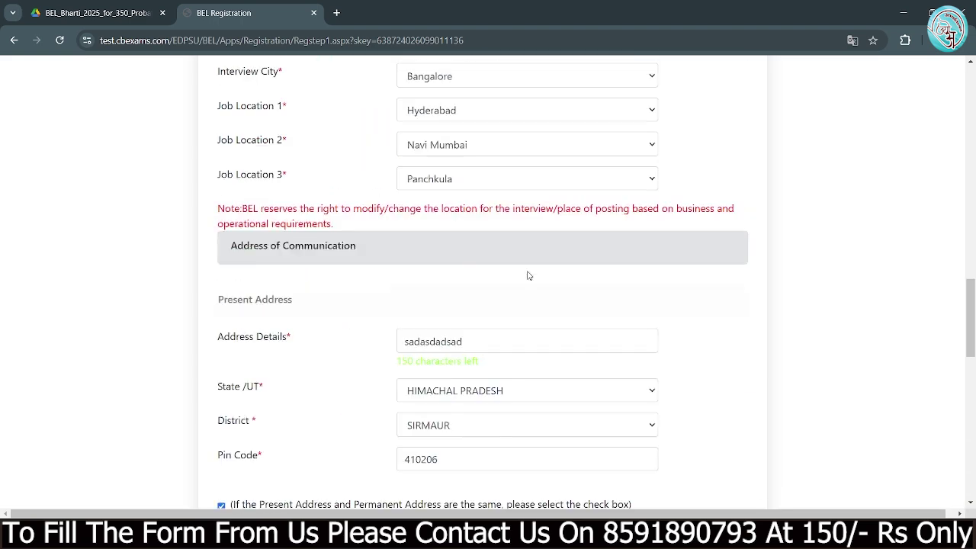
pyautogui.scroll(5, 529, 275)
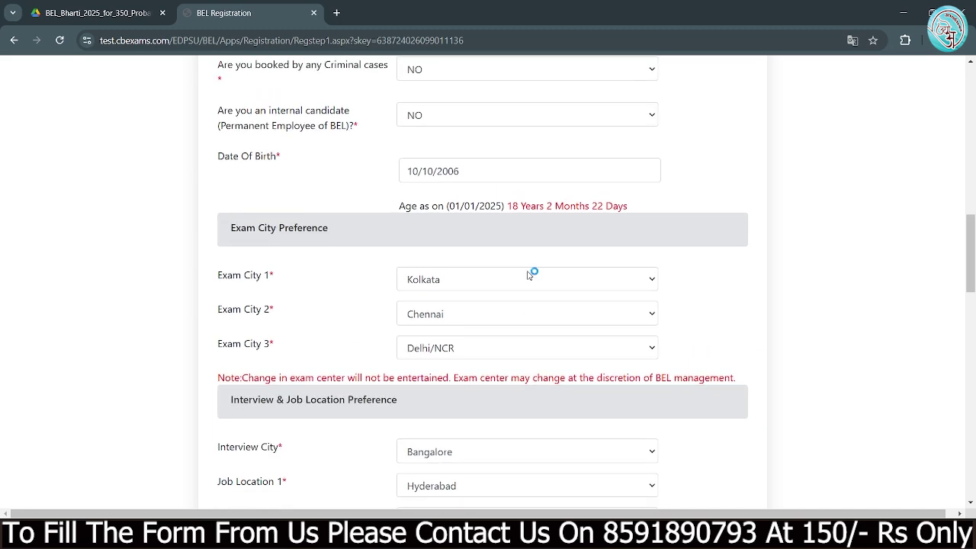
pyautogui.scroll(4, 530, 275)
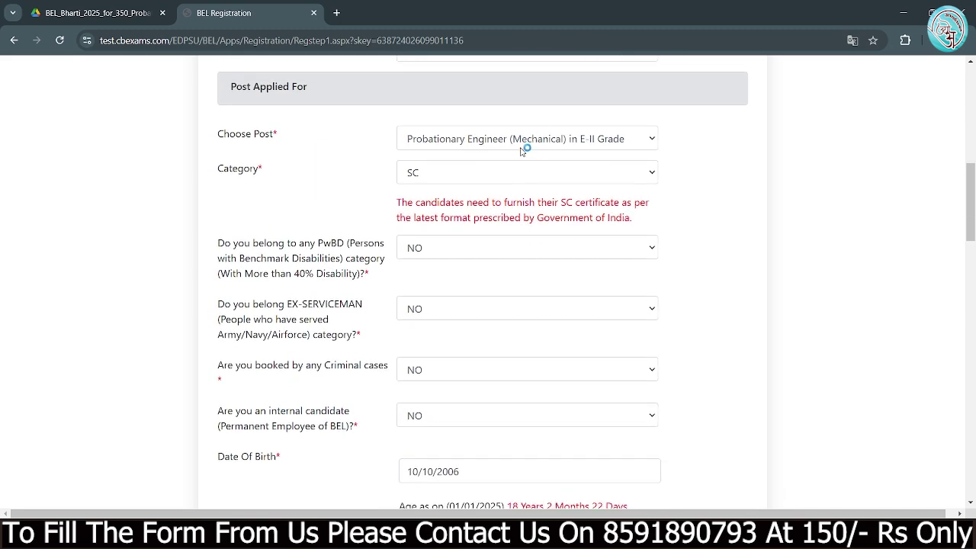
# Step: Submit the Male, Indian, SC, Probationary Engineer (Mechanical) E-II details to open the preview
pyautogui.scroll(-5, 432, 246)
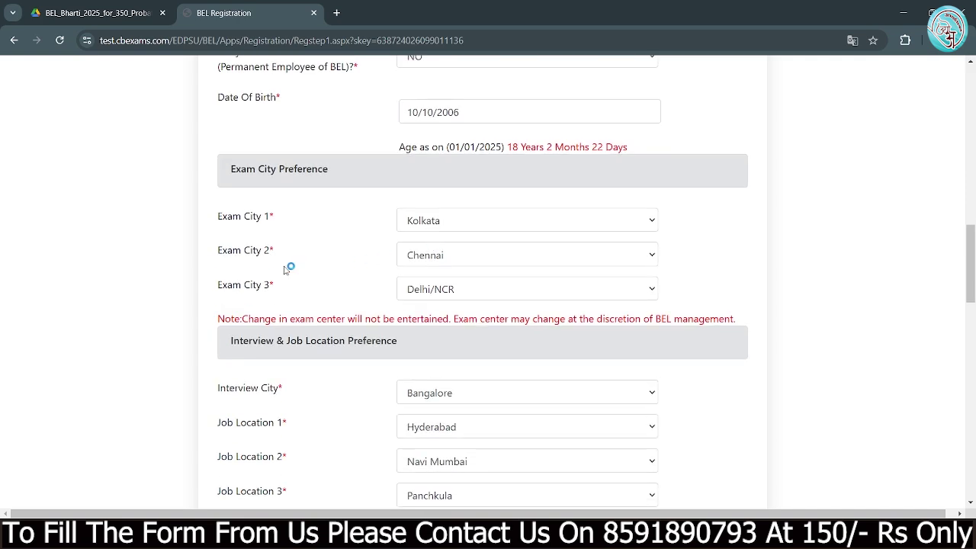
pyautogui.scroll(-1, 340, 277)
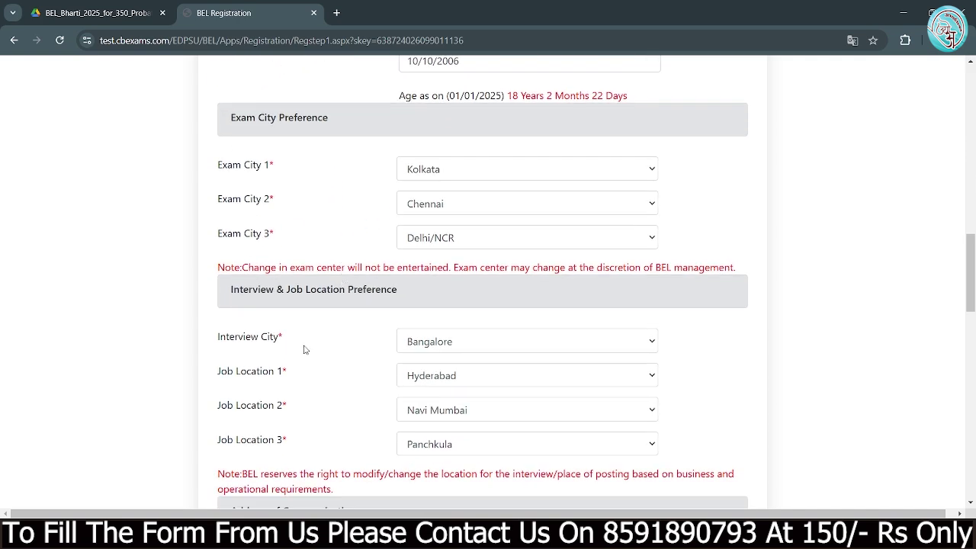
pyautogui.scroll(-1, 399, 339)
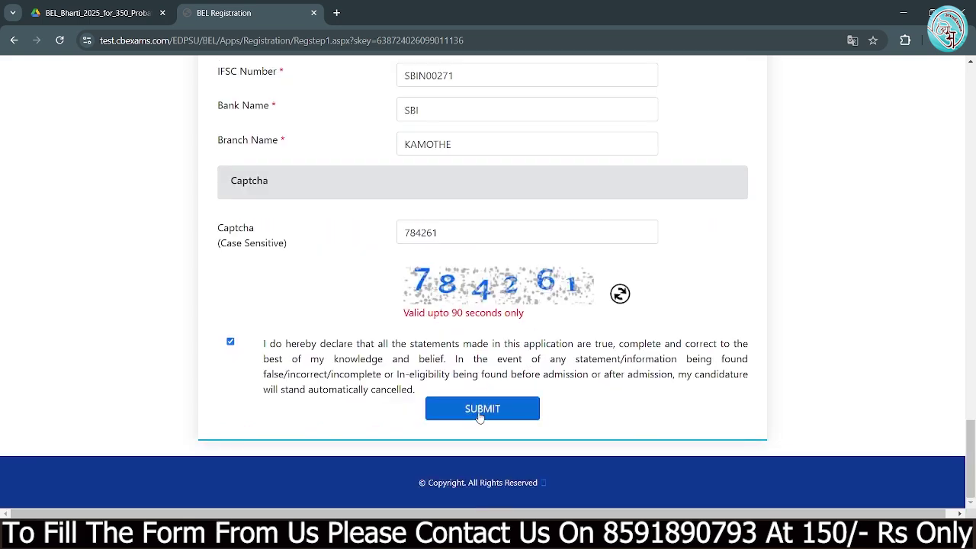
pyautogui.click(479, 412)
pyautogui.scroll(-10, 480, 416)
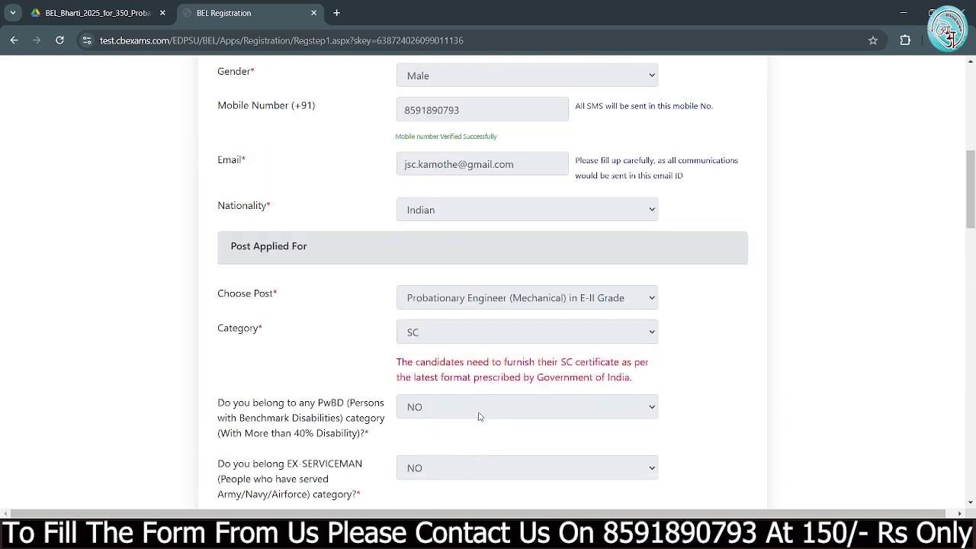
# Step: Confirm the previewed personal details from the bottom of the preview page
pyautogui.scroll(-15, 480, 416)
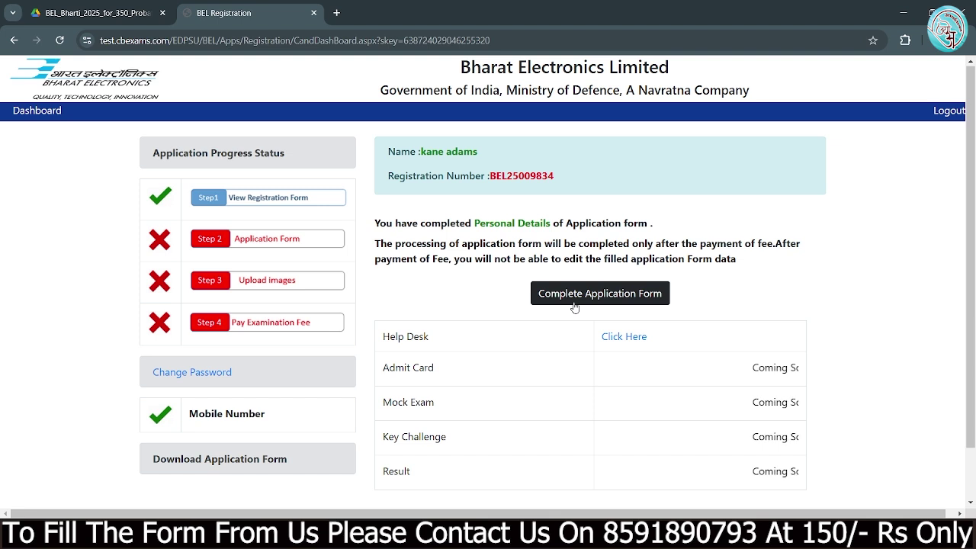
pyautogui.click(575, 306)
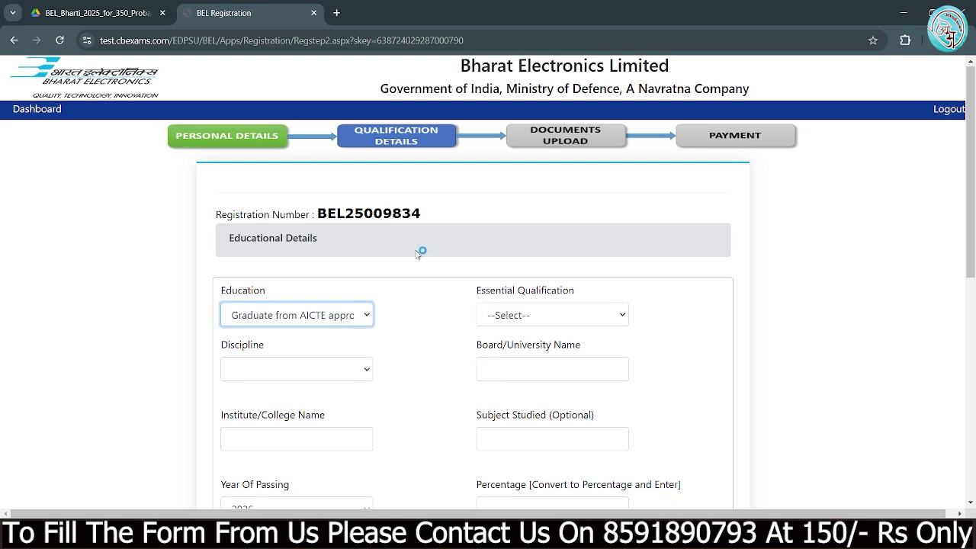
# Step: Set Education to Graduate from AICTE approved Colleges and scroll to the form's end
pyautogui.scroll(-2, 417, 254)
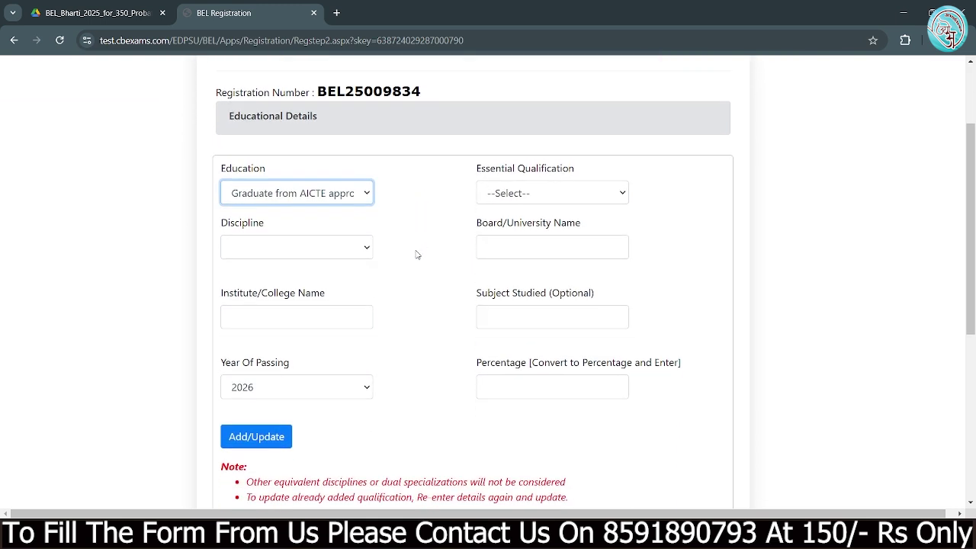
pyautogui.click(302, 194)
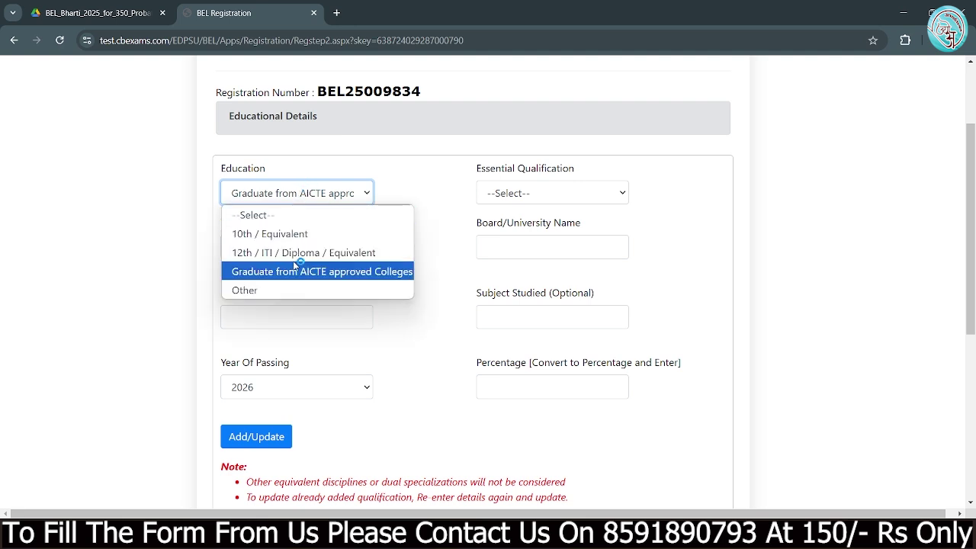
pyautogui.click(431, 288)
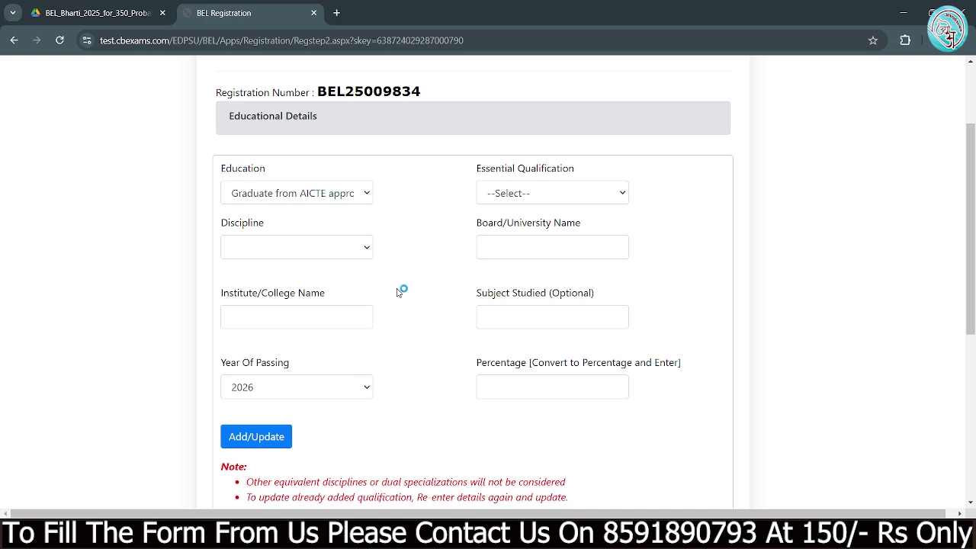
pyautogui.scroll(-5, 396, 292)
pyautogui.scroll(1, 397, 292)
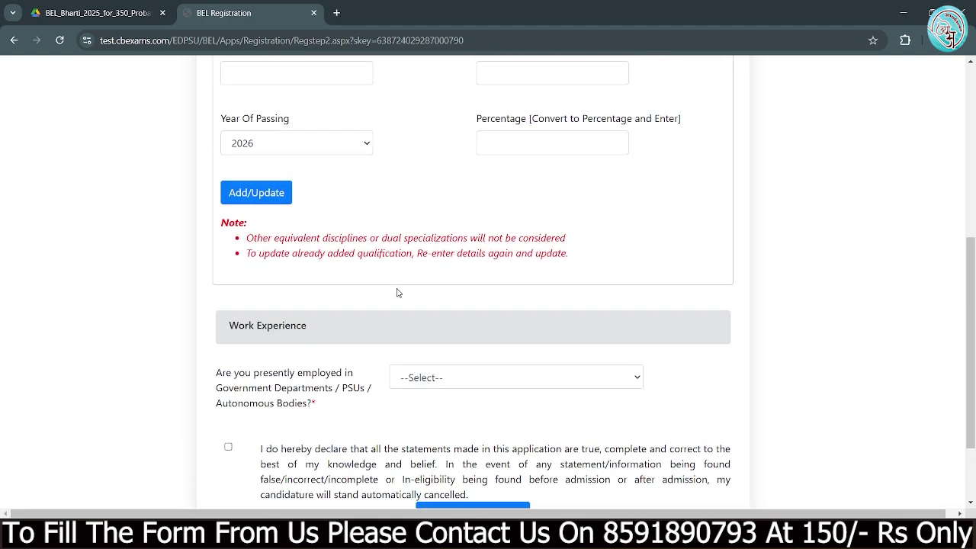
pyautogui.scroll(-1, 397, 292)
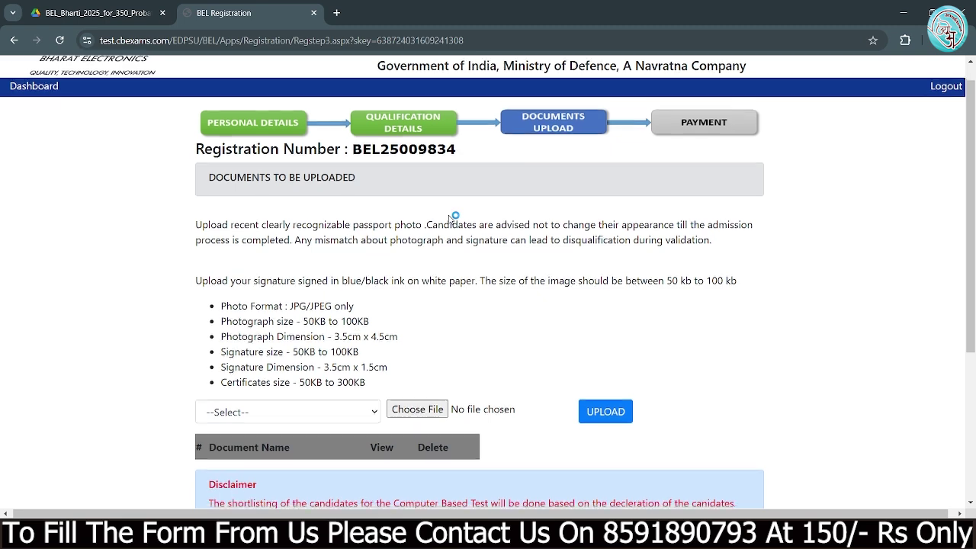
# Step: Open the document-type list and highlight the photo and signature size requirements
pyautogui.scroll(-1, 450, 219)
pyautogui.scroll(-1, 449, 219)
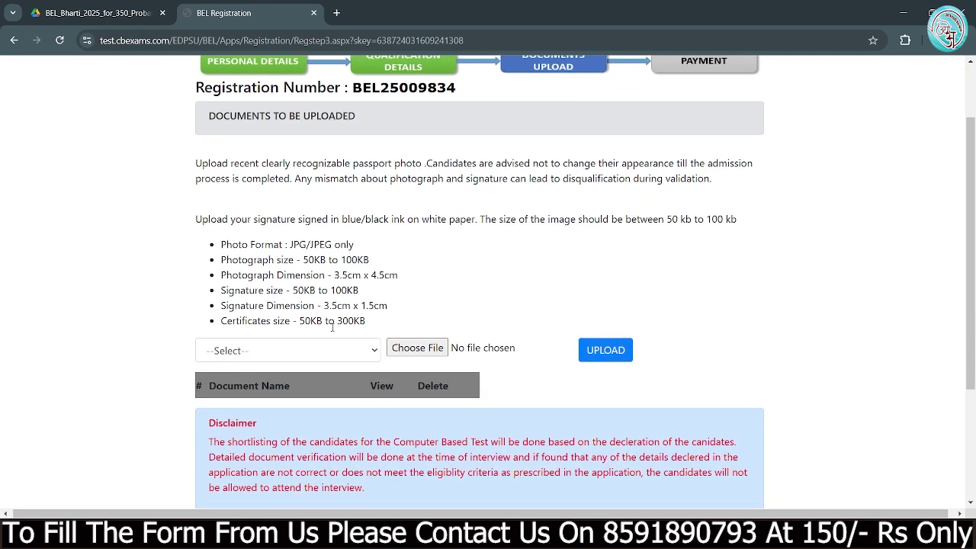
pyautogui.click(321, 351)
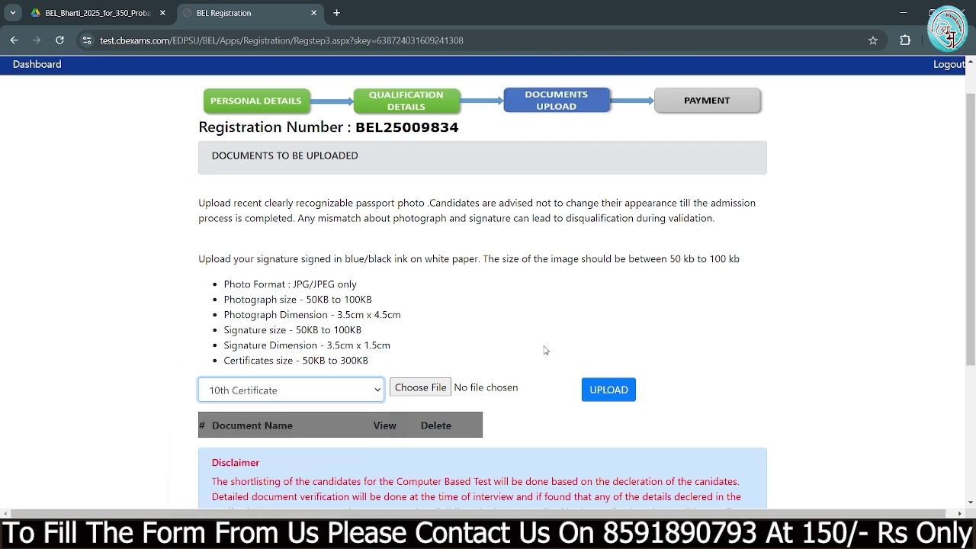
pyautogui.moveTo(223, 282); pyautogui.dragTo(396, 355)
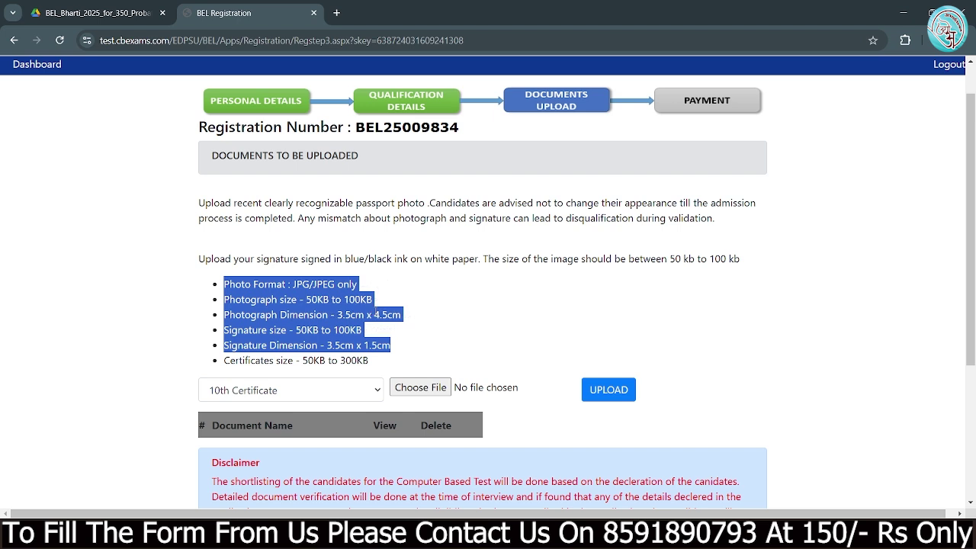
pyautogui.click(387, 324)
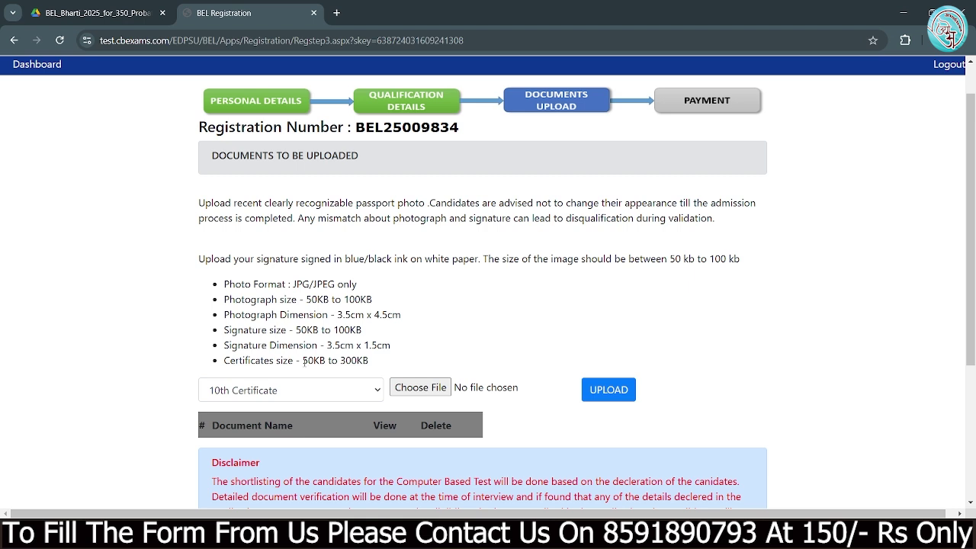
# Step: Highlight the 50KB to 300KB certificate size limit, then choose 10th Certificate as document type
pyautogui.moveTo(303, 361); pyautogui.dragTo(382, 361)
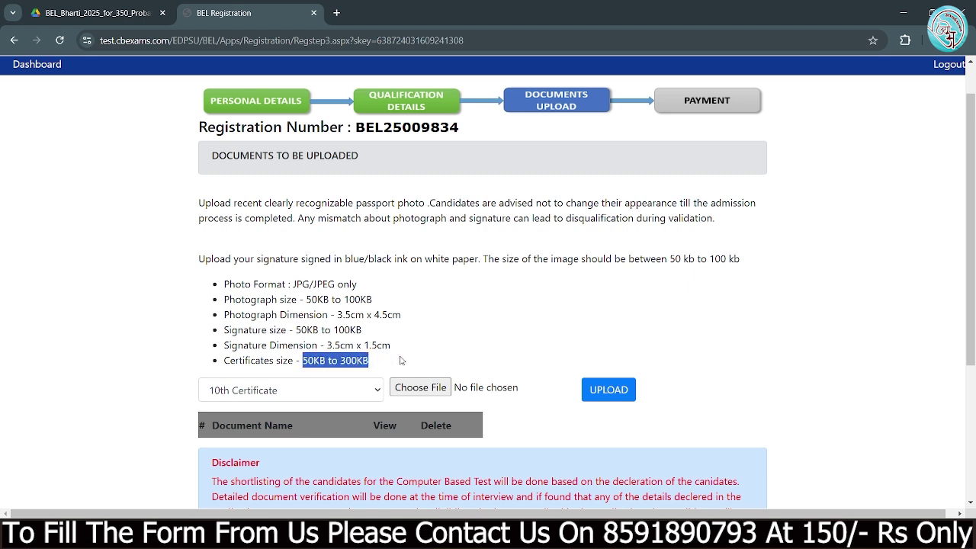
pyautogui.click(416, 356)
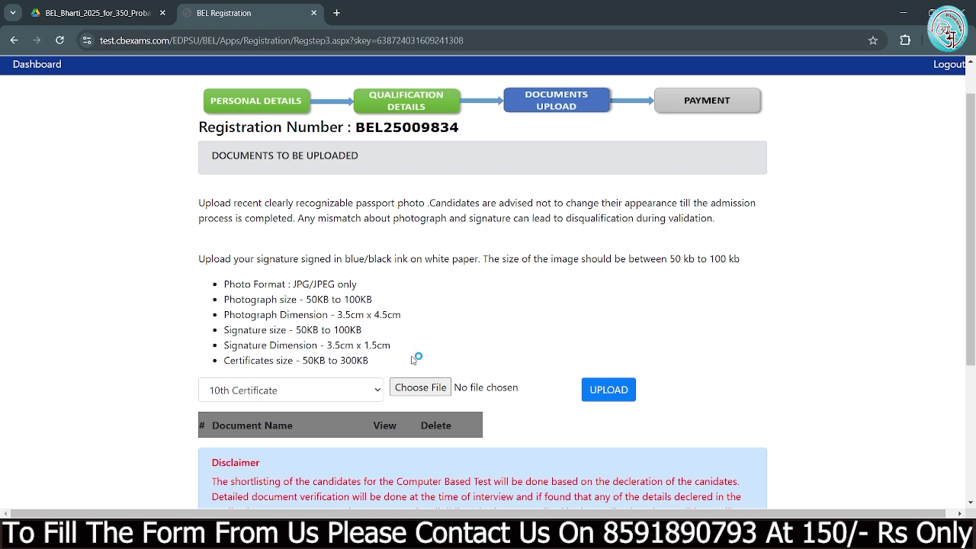
pyautogui.click(373, 395)
pyautogui.click(475, 350)
# Step: Scroll past the Disclaimer and accept the Declaration with I understand
pyautogui.scroll(-1, 498, 318)
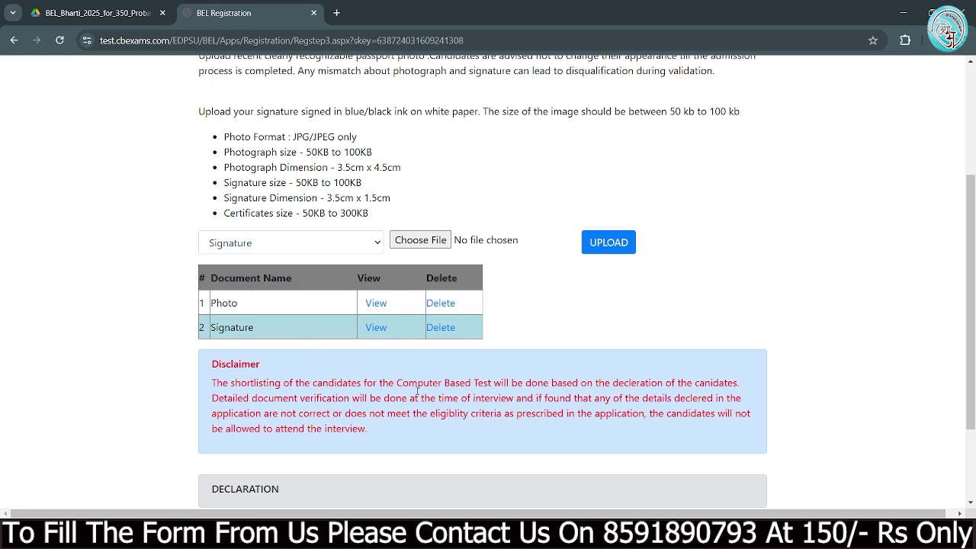
pyautogui.scroll(-2, 440, 398)
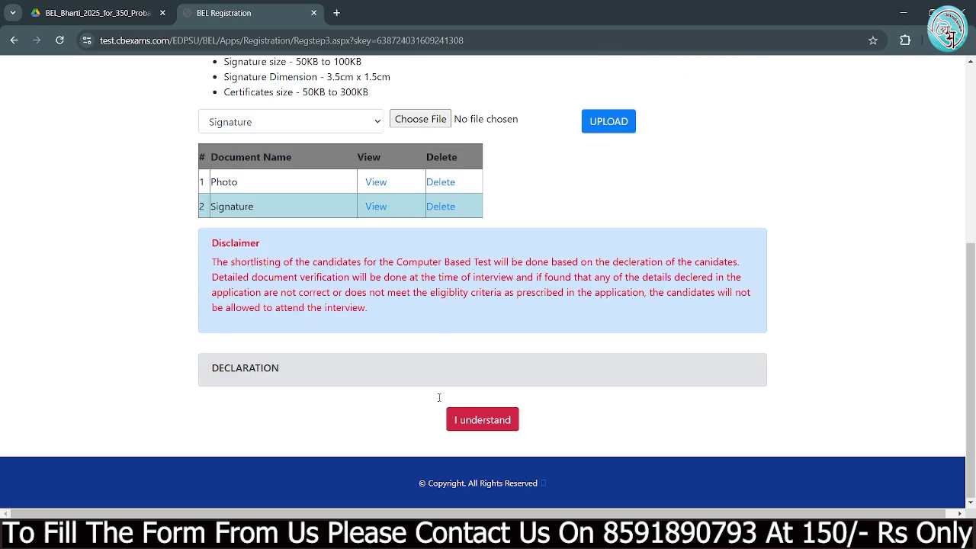
pyautogui.click(481, 417)
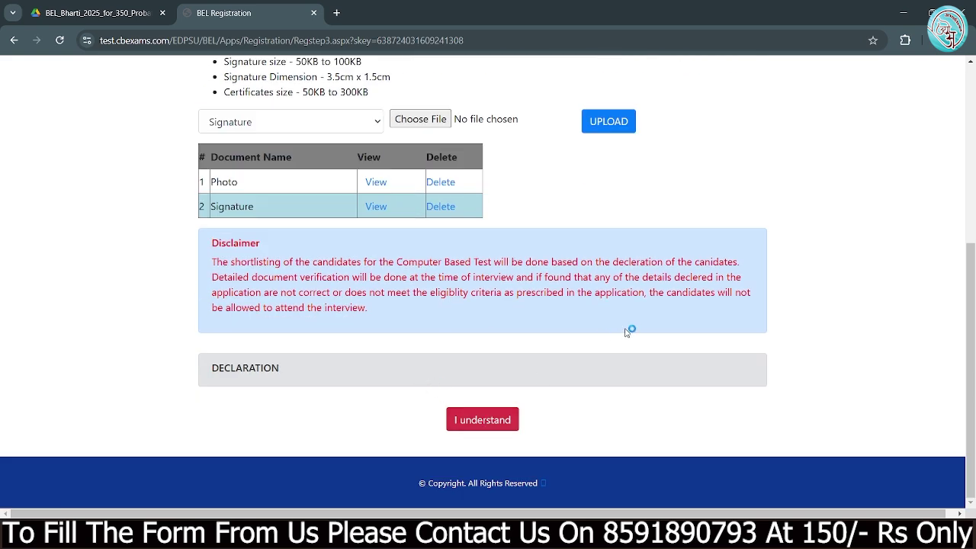